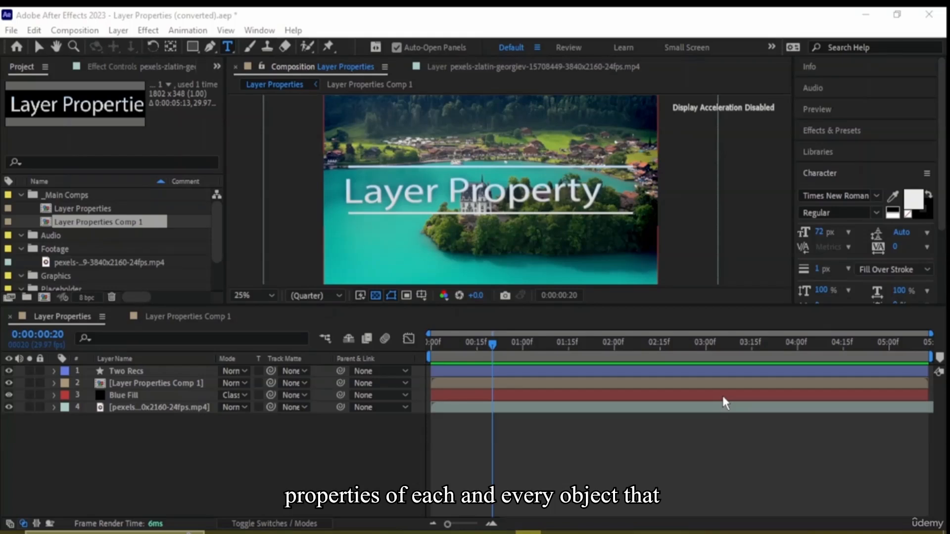
# Select each of the four timeline layers in turn, from Two Recs down to the video, to see what each one contains
pyautogui.click(537, 23)
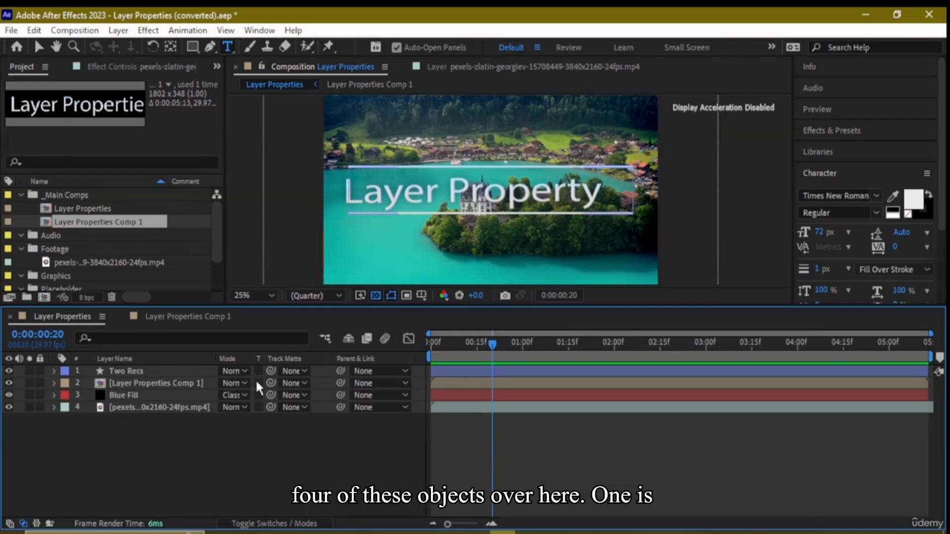
pyautogui.click(139, 372)
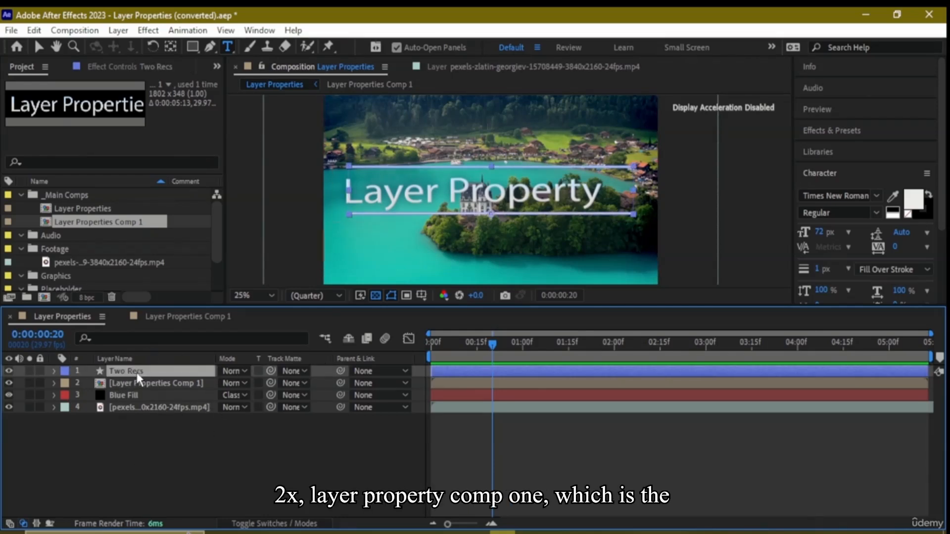
pyautogui.click(175, 385)
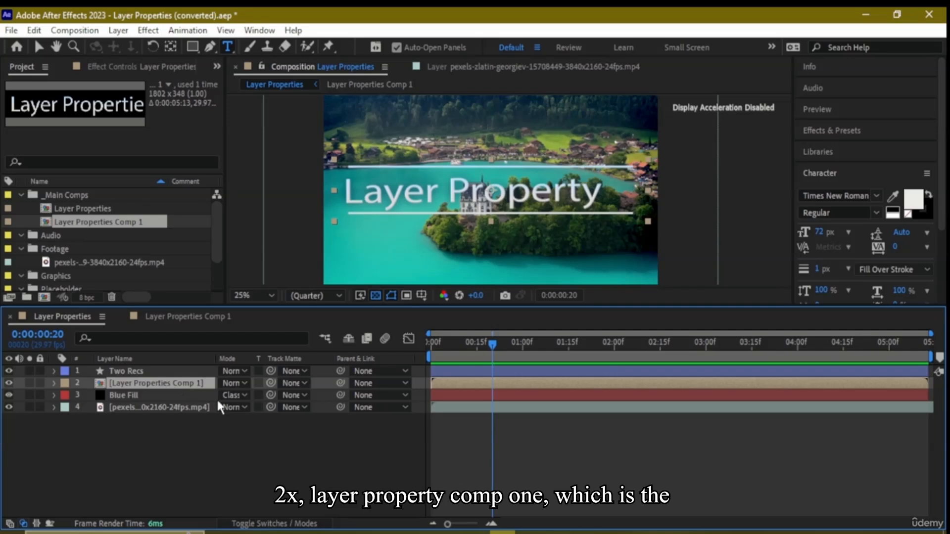
pyautogui.click(142, 394)
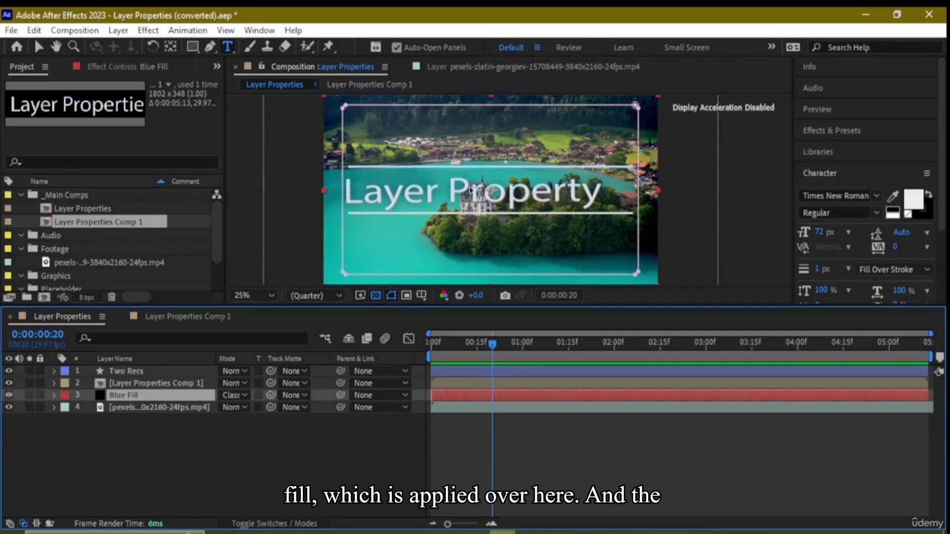
pyautogui.click(162, 407)
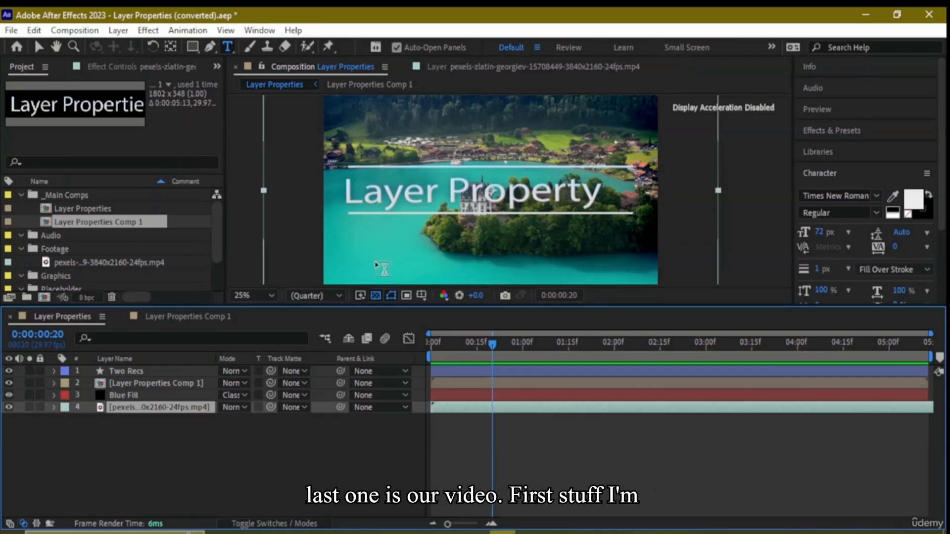
# Preview the Layer Properties composition from its first frame, and stop the playback
pyautogui.moveTo(493, 348); pyautogui.dragTo(423, 350)
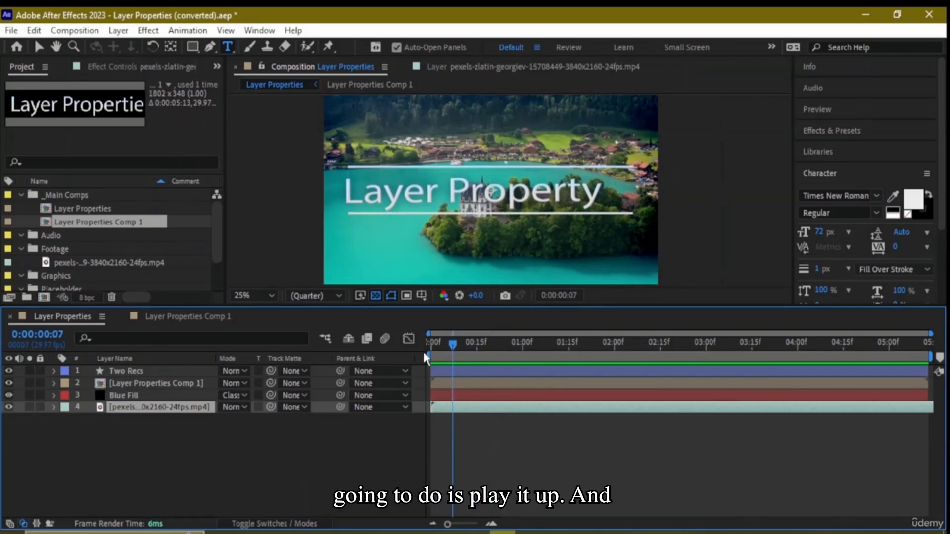
pyautogui.press('space')
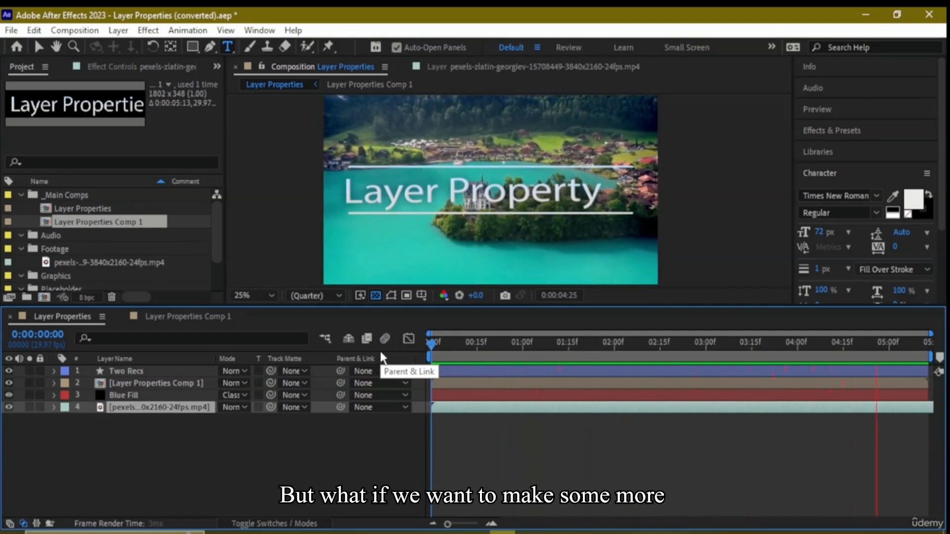
pyautogui.press('space')
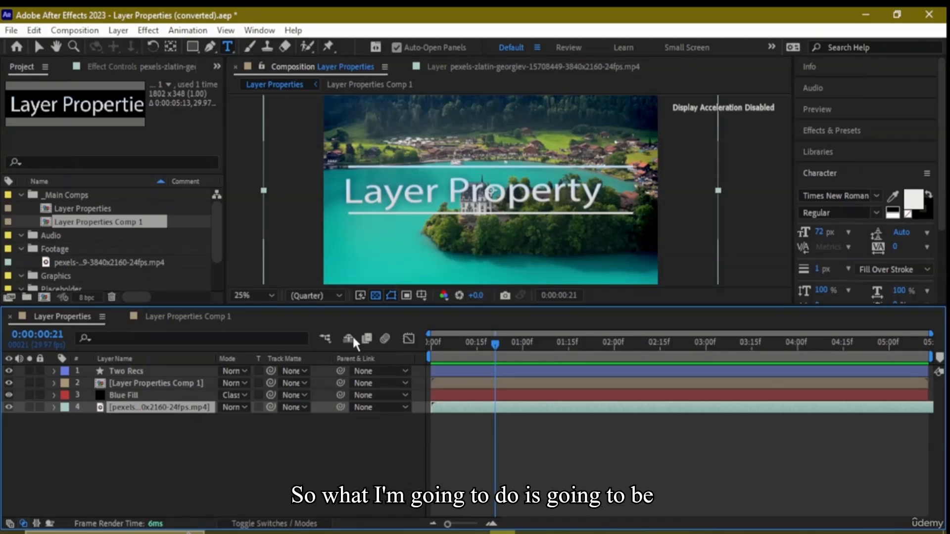
# Expand the property groups of all four layers, from the video up to Two Recs, including the Contents of Two Recs
pyautogui.click(54, 407)
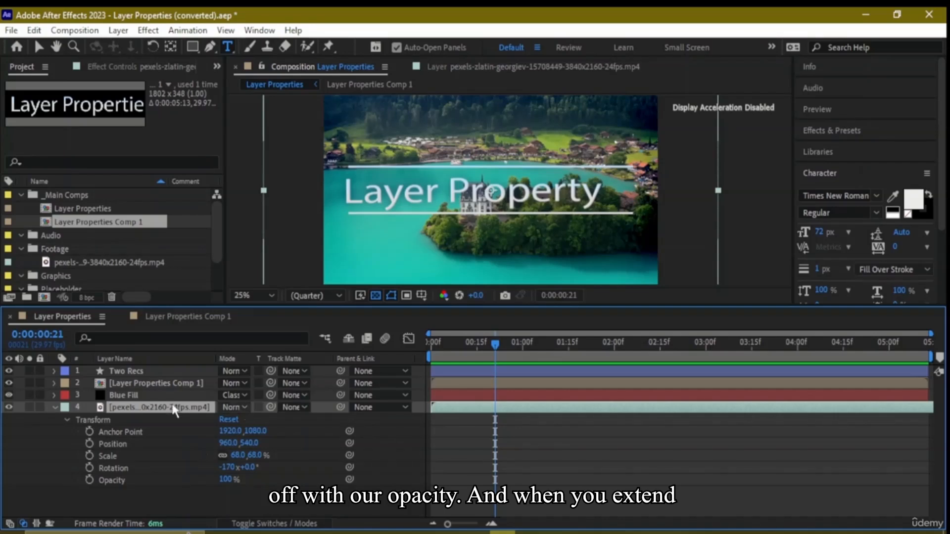
pyautogui.click(55, 396)
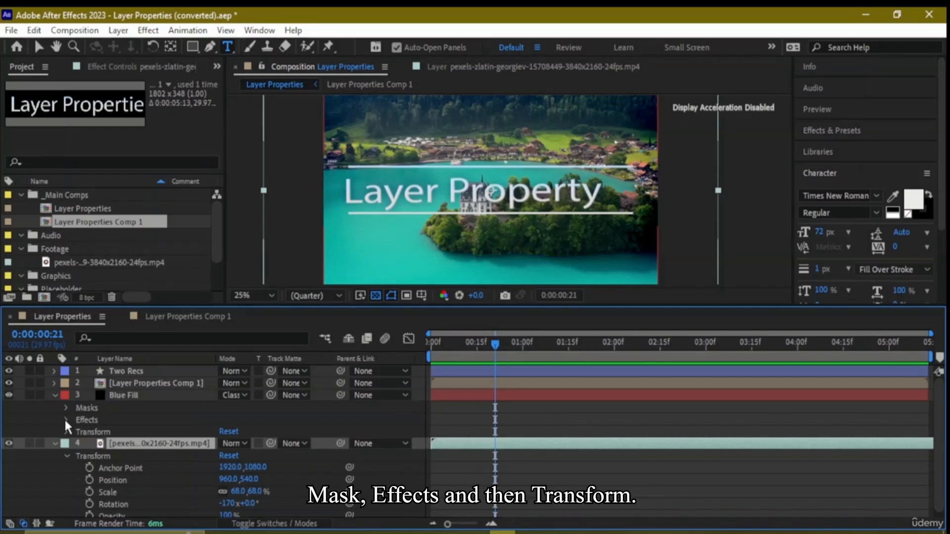
pyautogui.click(53, 383)
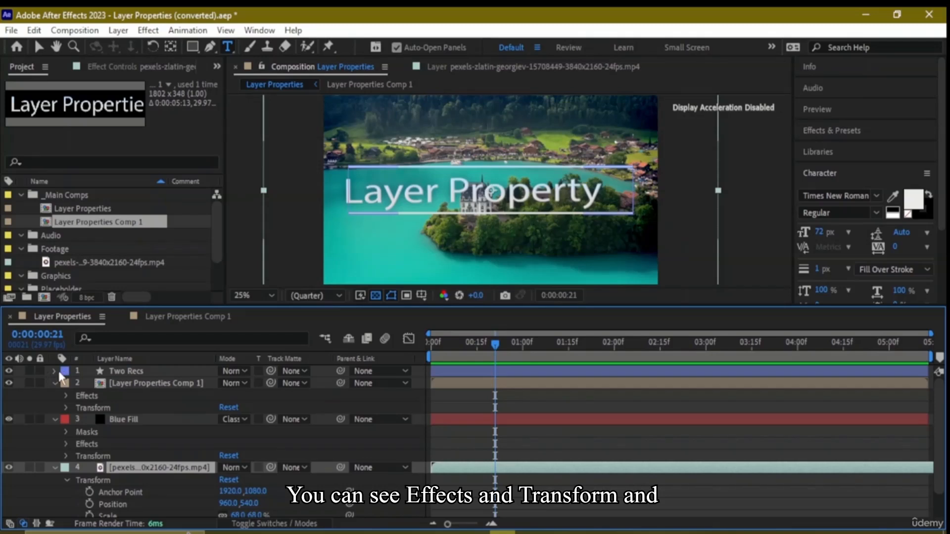
pyautogui.click(53, 371)
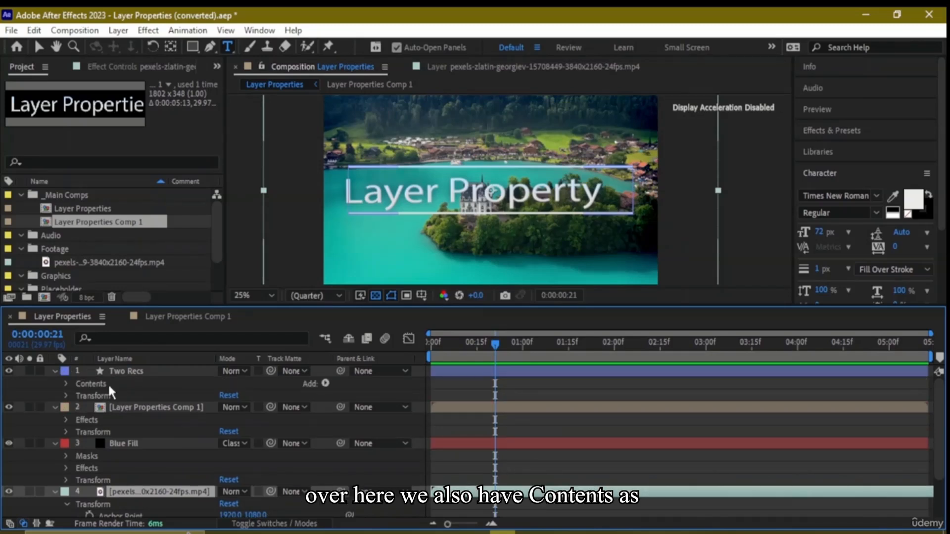
pyautogui.click(65, 383)
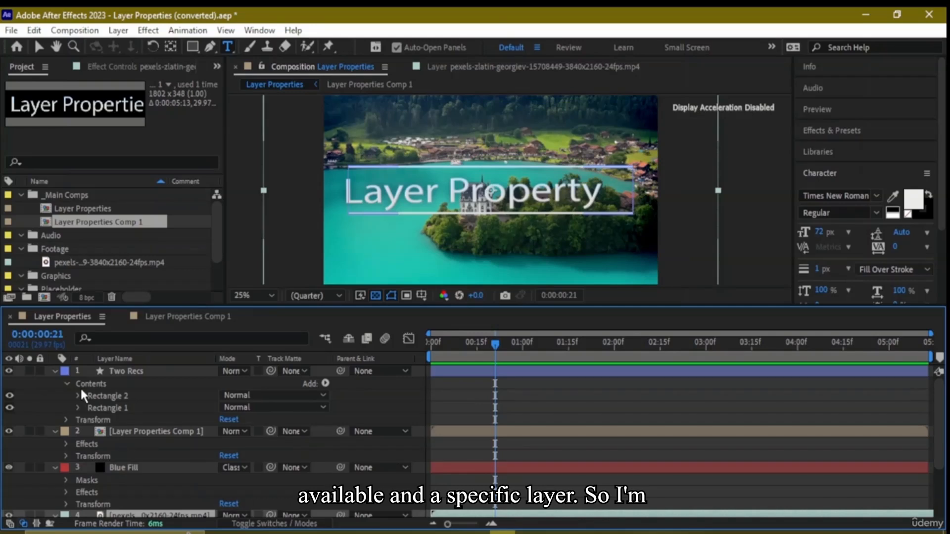
# Collapse the Two Recs, Layer Properties Comp 1 and Blue Fill layers, leaving only the video layer's Transform properties expanded
pyautogui.click(67, 384)
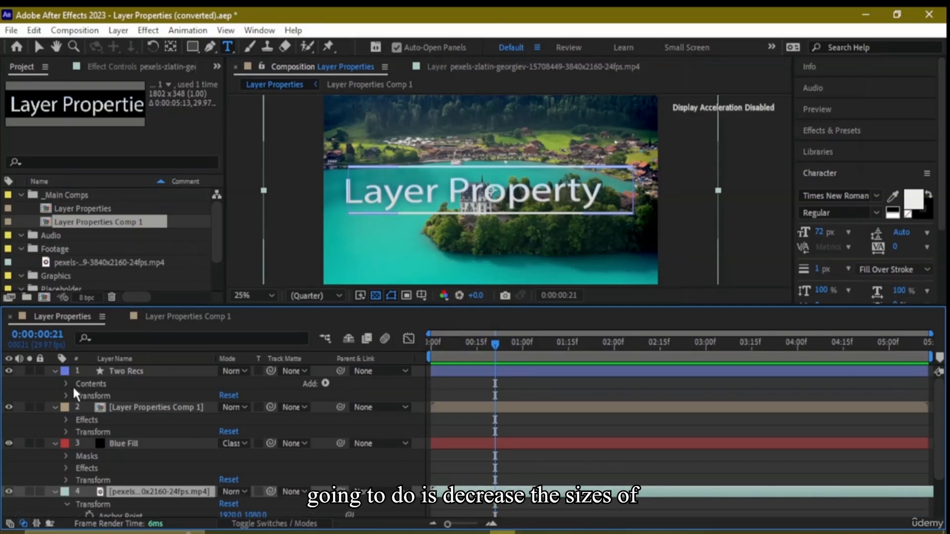
pyautogui.click(56, 370)
pyautogui.click(55, 384)
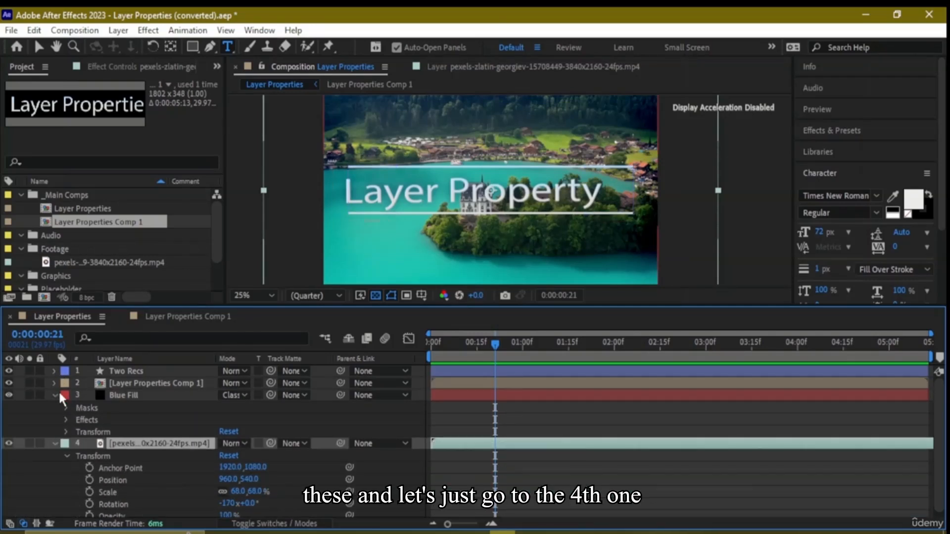
pyautogui.click(55, 395)
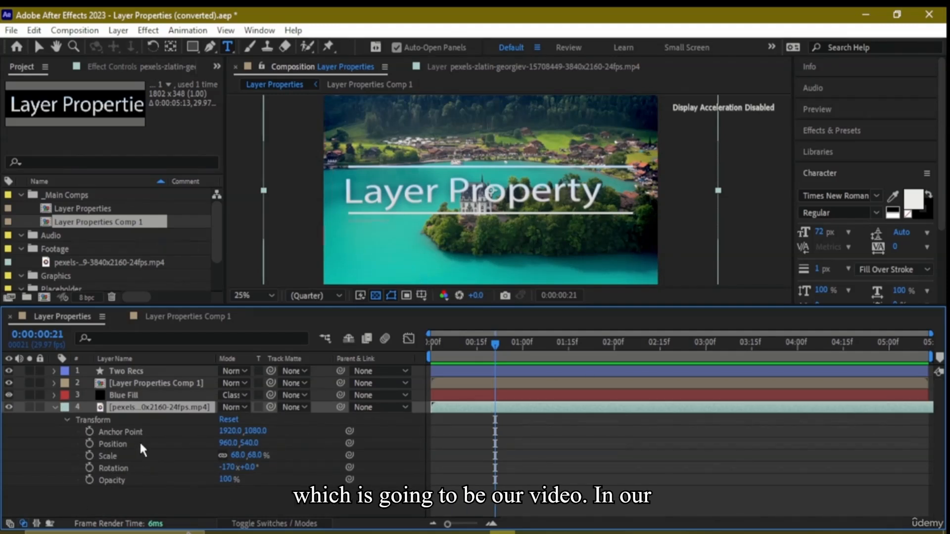
# Try the video layer's opacity, leaving it at 100%, and set its rotation to -494x-2.0°
pyautogui.click(108, 480)
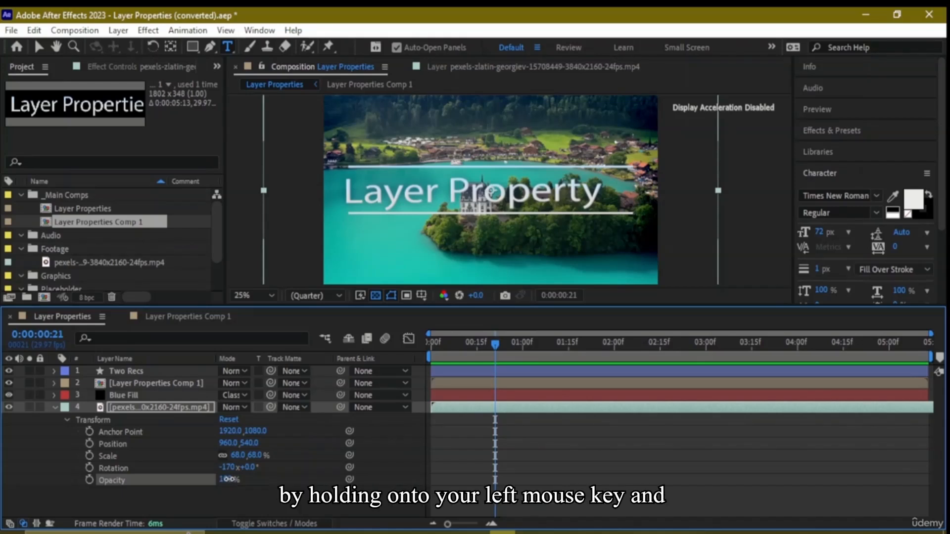
pyautogui.moveTo(229, 479); pyautogui.dragTo(284, 500)
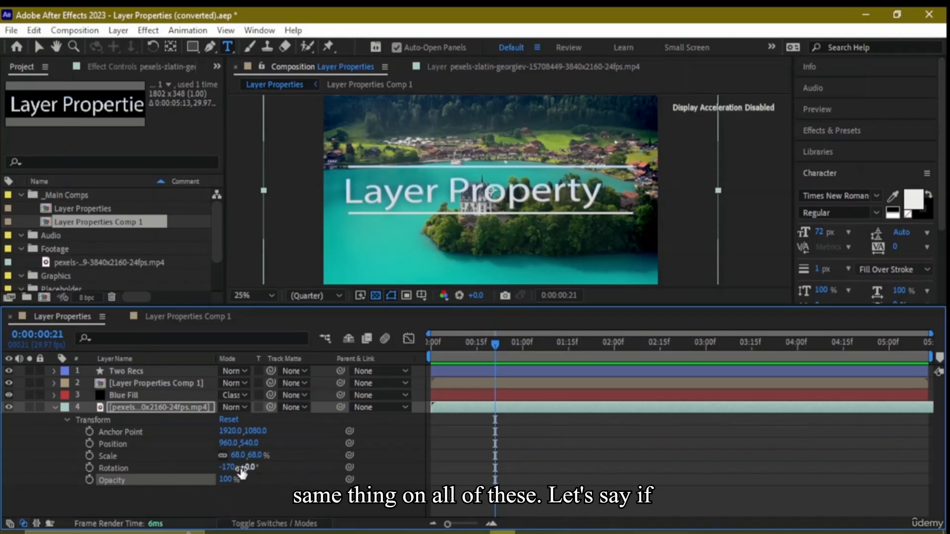
pyautogui.moveTo(228, 469); pyautogui.dragTo(2, 464)
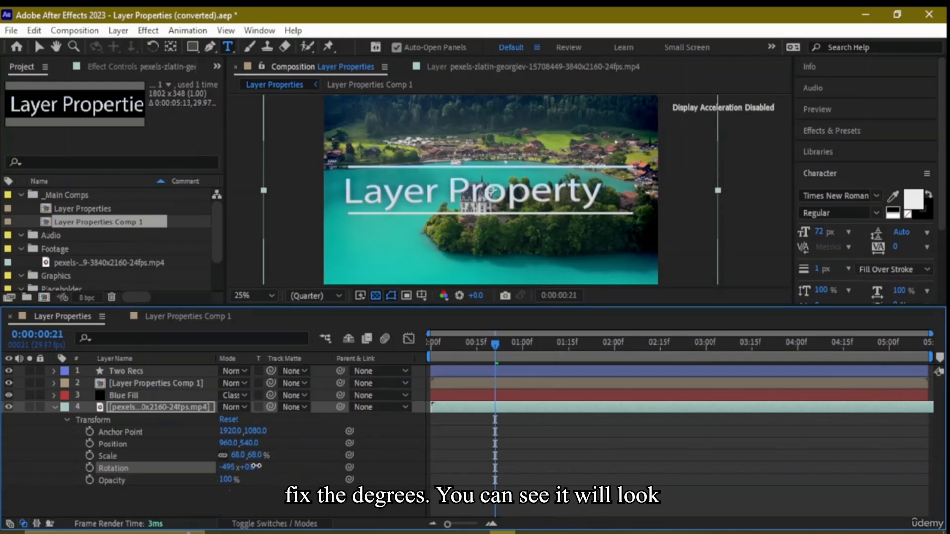
pyautogui.moveTo(253, 469); pyautogui.dragTo(504, 467)
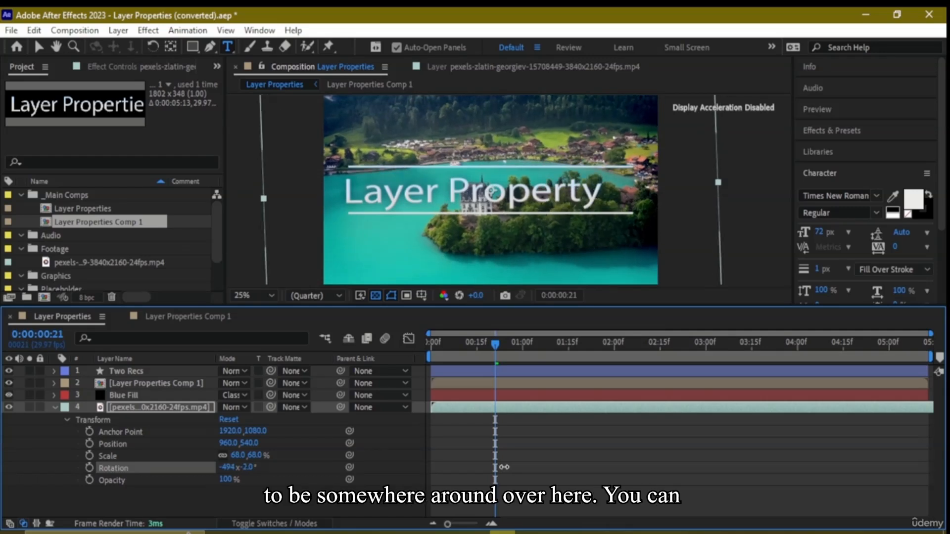
pyautogui.click(255, 467)
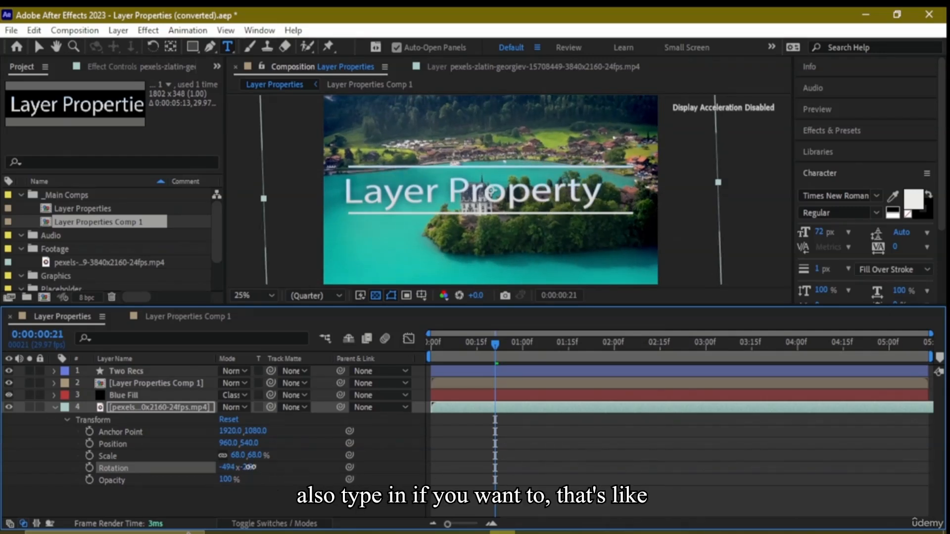
pyautogui.click(357, 444)
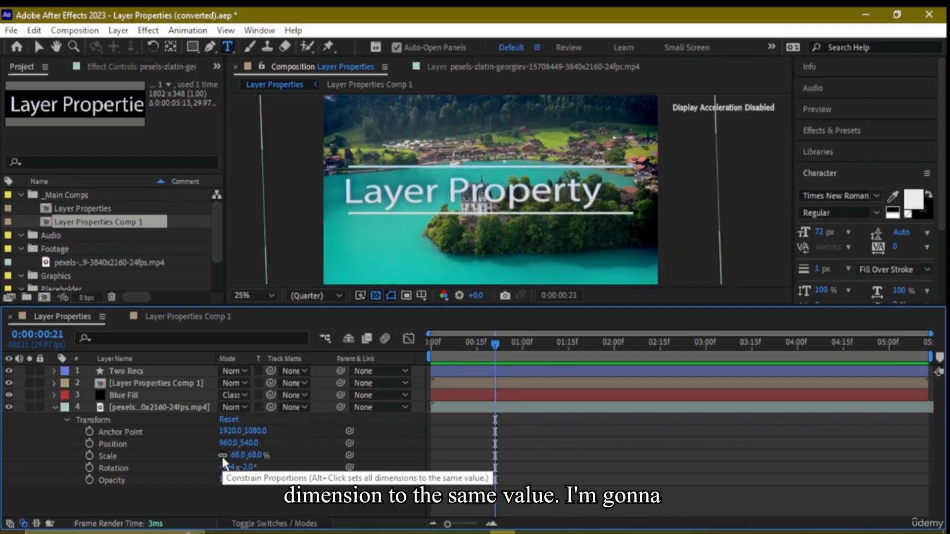
# Toggle Constrain Proportions off and back on for the video layer's scale, and scale it uniformly to 78%
pyautogui.click(222, 456)
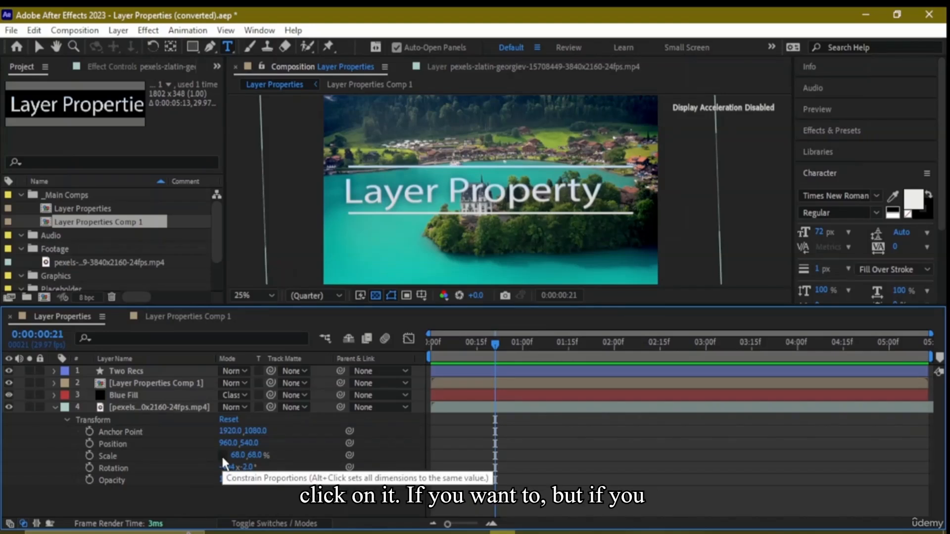
pyautogui.click(222, 456)
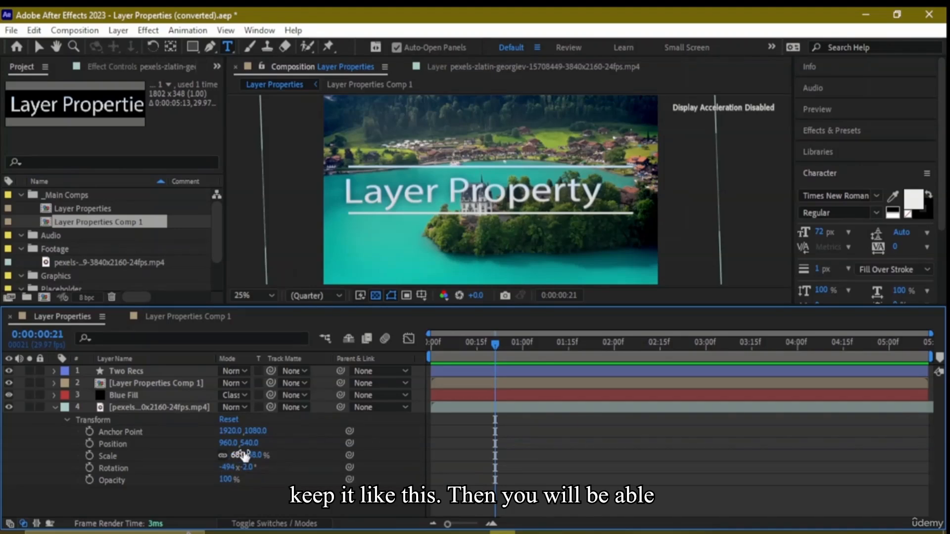
pyautogui.moveTo(239, 455)
pyautogui.mouseDown()
pyautogui.moveTo(227, 456)
pyautogui.moveTo(254, 464)
pyautogui.mouseUp()
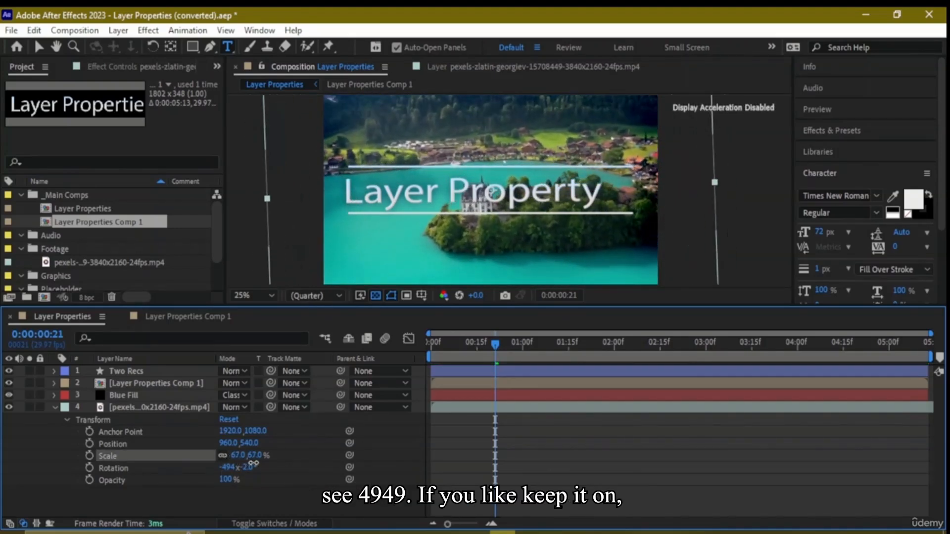
pyautogui.click(210, 456)
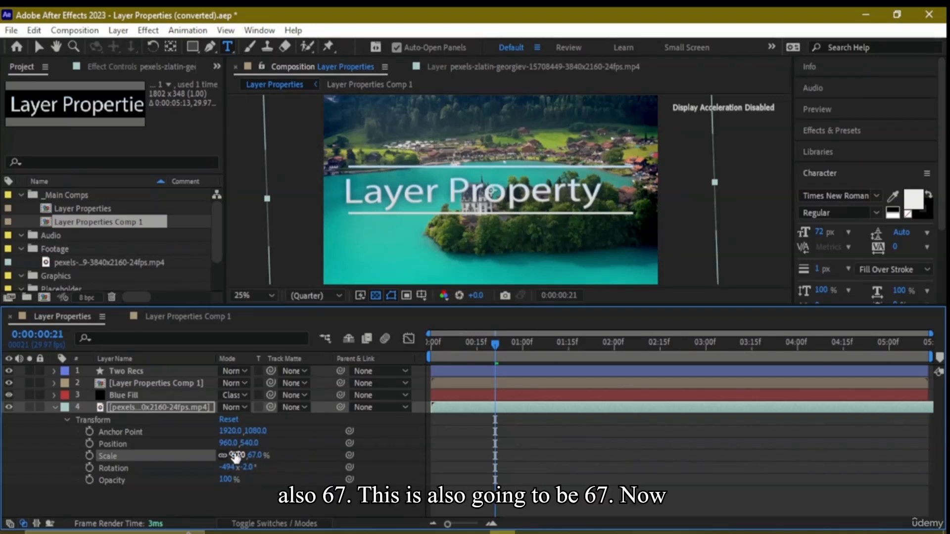
pyautogui.moveTo(237, 455); pyautogui.dragTo(245, 454)
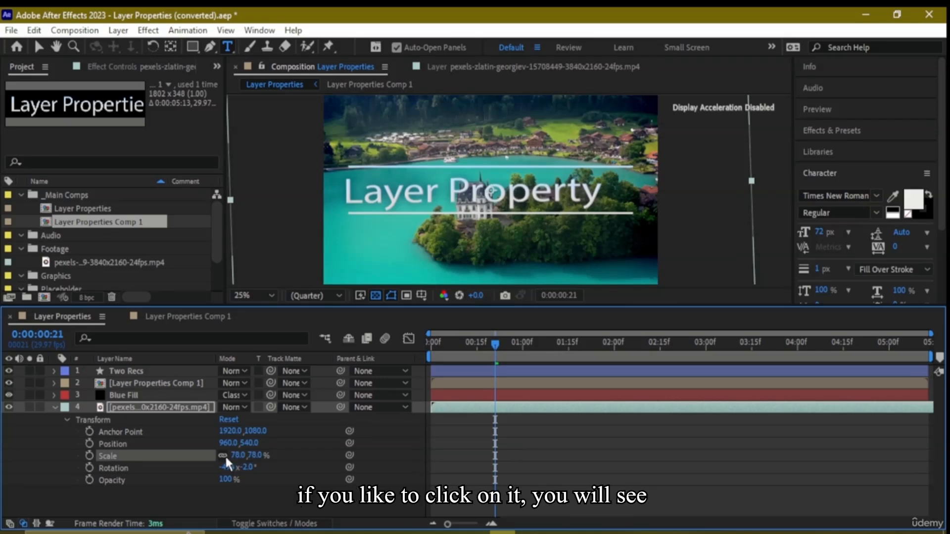
# Set only the video layer's horizontal scale to 94%, then relink the proportions and scale it to 99.0, 82.1%
pyautogui.moveTo(244, 455); pyautogui.dragTo(266, 463)
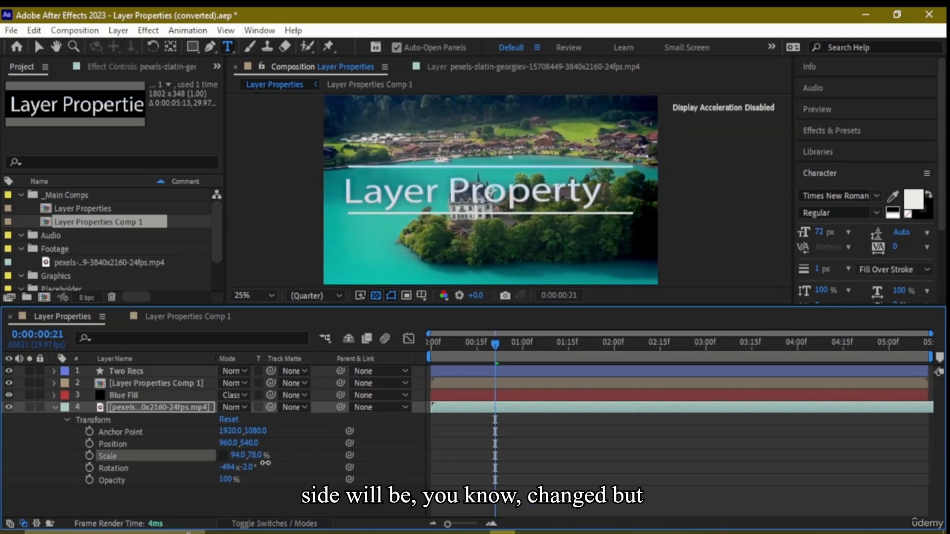
pyautogui.click(222, 454)
pyautogui.moveTo(239, 456)
pyautogui.mouseDown()
pyautogui.moveTo(263, 464)
pyautogui.moveTo(255, 466)
pyautogui.mouseUp()
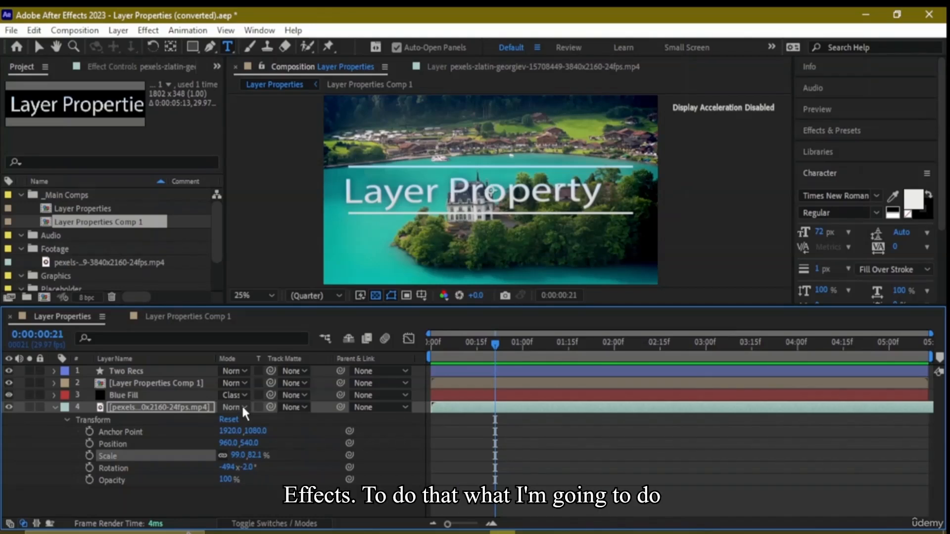
# Move the video layer to position 969.0, 487.0
pyautogui.click(227, 443)
pyautogui.click(292, 461)
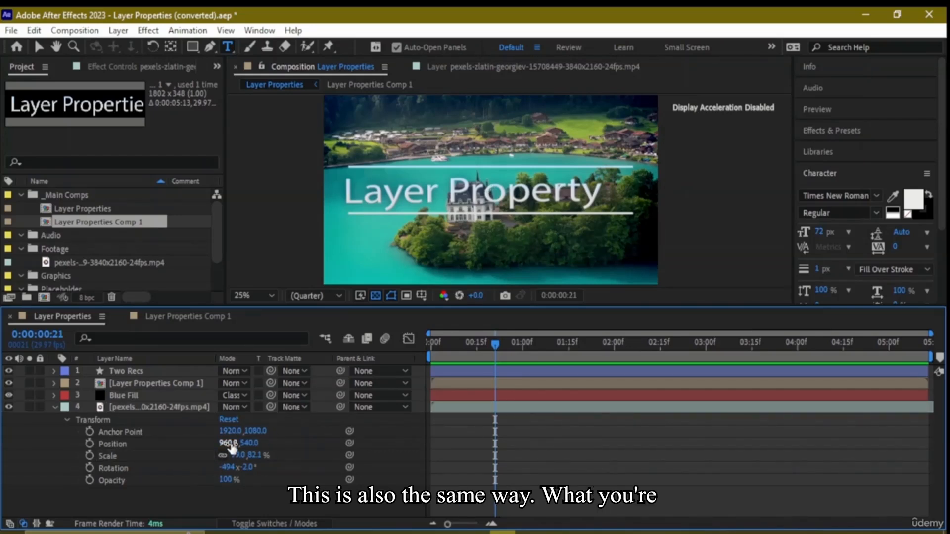
pyautogui.moveTo(228, 443)
pyautogui.mouseDown()
pyautogui.moveTo(268, 444)
pyautogui.moveTo(27, 444)
pyautogui.moveTo(278, 448)
pyautogui.moveTo(81, 456)
pyautogui.moveTo(234, 439)
pyautogui.mouseUp()
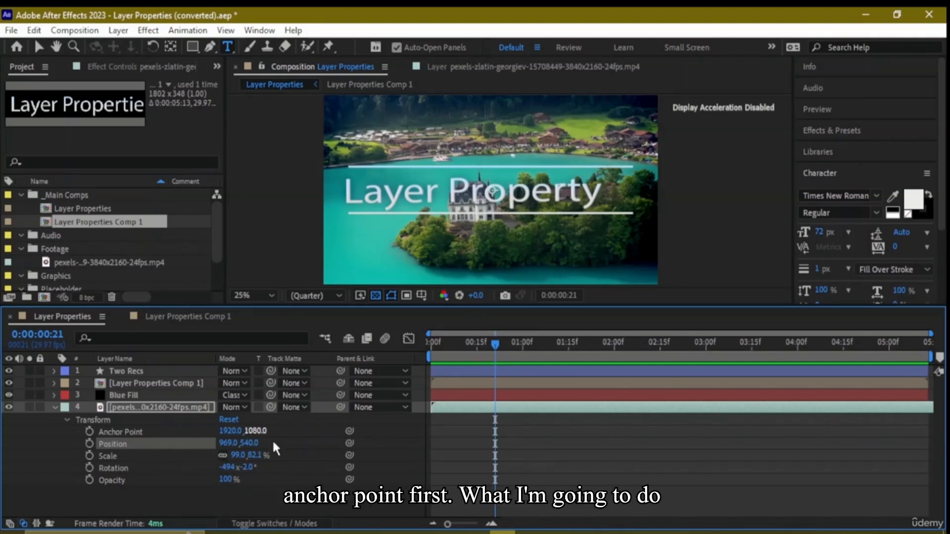
pyautogui.moveTo(256, 444); pyautogui.dragTo(225, 435)
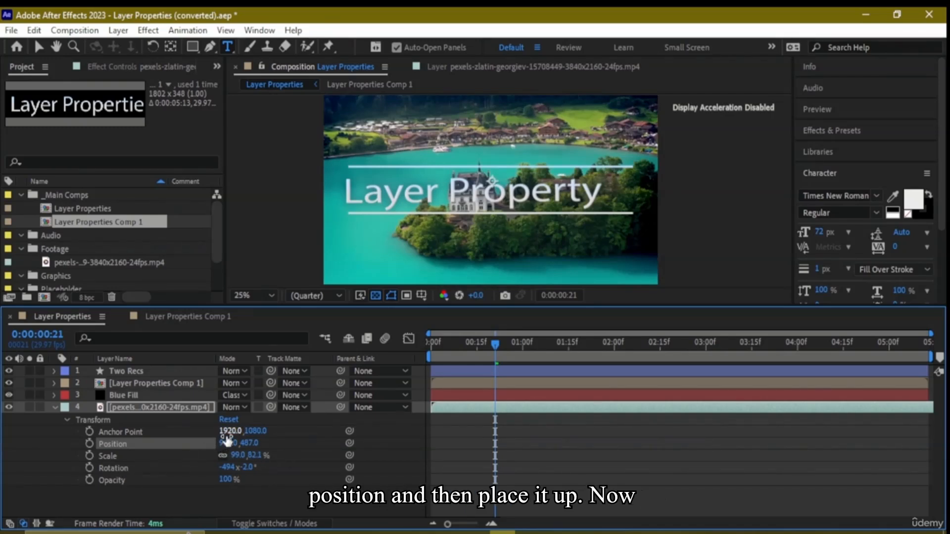
# Select the video layer's Anchor Point property, switch to the Selection tool and open the video in its Layer viewer
pyautogui.click(153, 427)
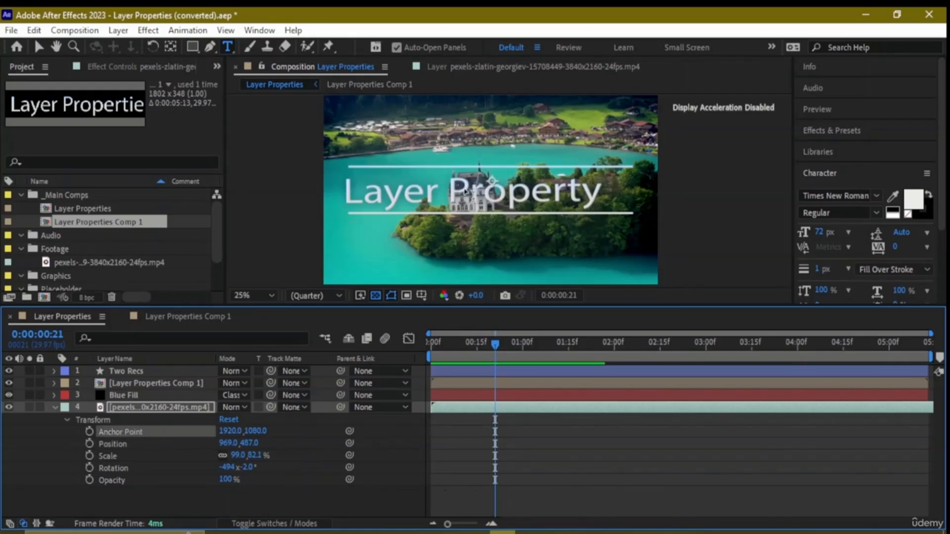
pyautogui.click(38, 47)
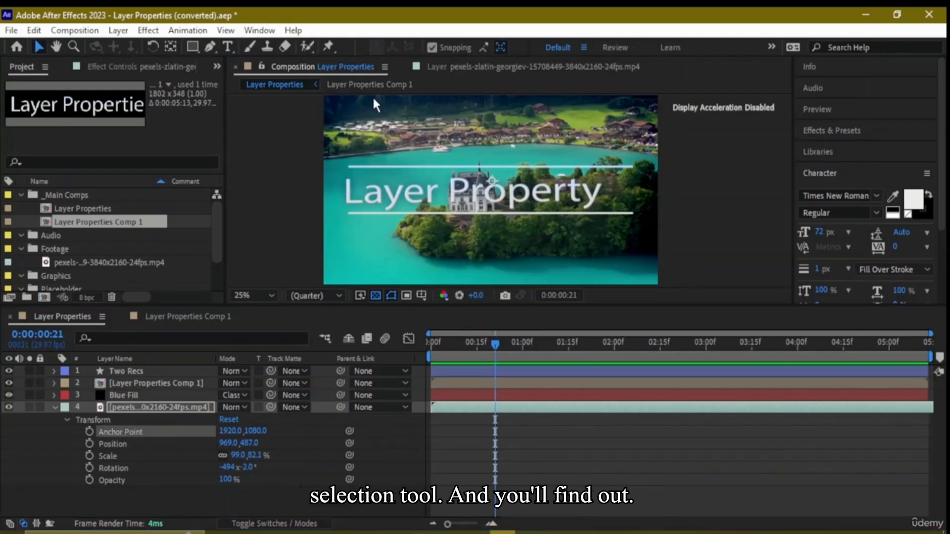
pyautogui.doubleClick(489, 190)
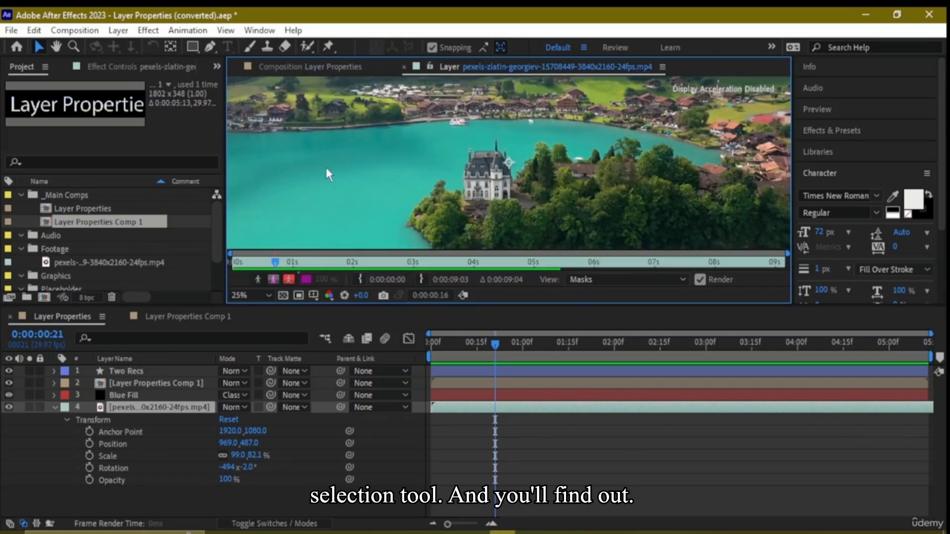
# Return to the Layer Properties composition view and set the video layer's anchor point to 2085.0, 1080.0
pyautogui.click(315, 68)
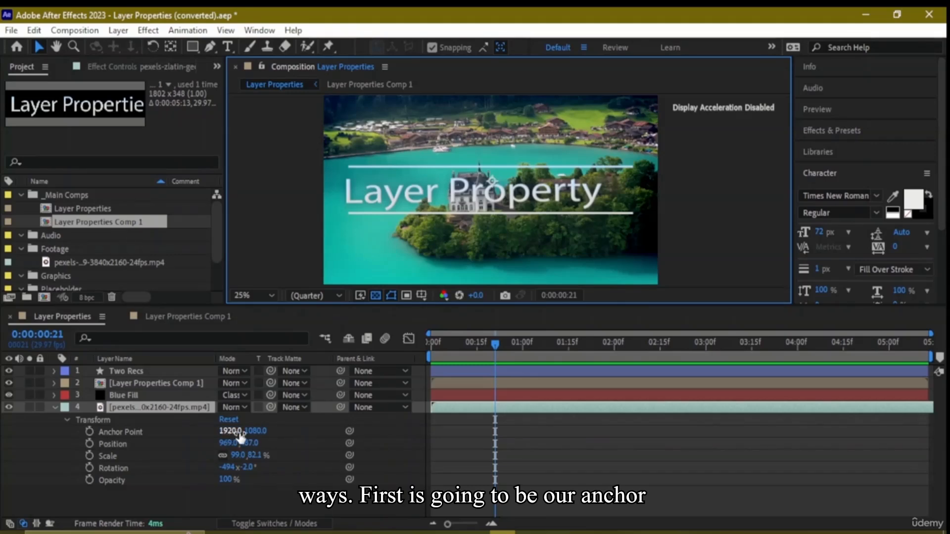
pyautogui.moveTo(240, 436); pyautogui.dragTo(360, 439)
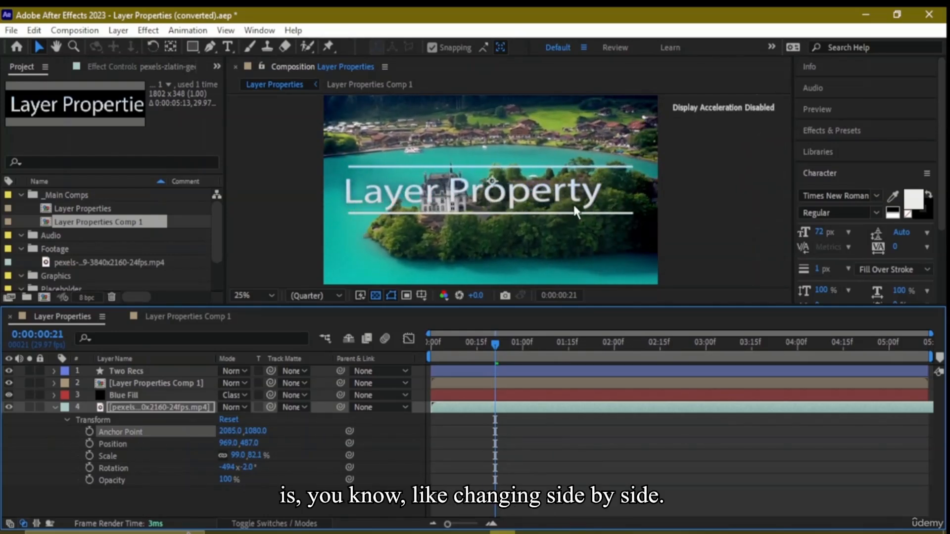
# Move the video layer to position 545.0, 539.0 and then back to the composition's centre at 960.0, 540.0
pyautogui.scroll(-1, 573, 206)
pyautogui.moveTo(550, 213); pyautogui.dragTo(525, 229)
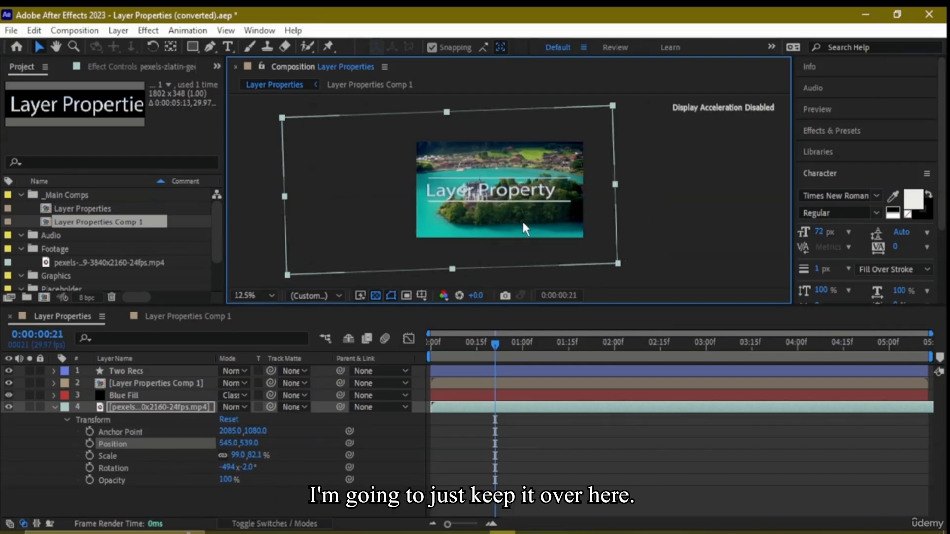
pyautogui.scroll(1, 521, 220)
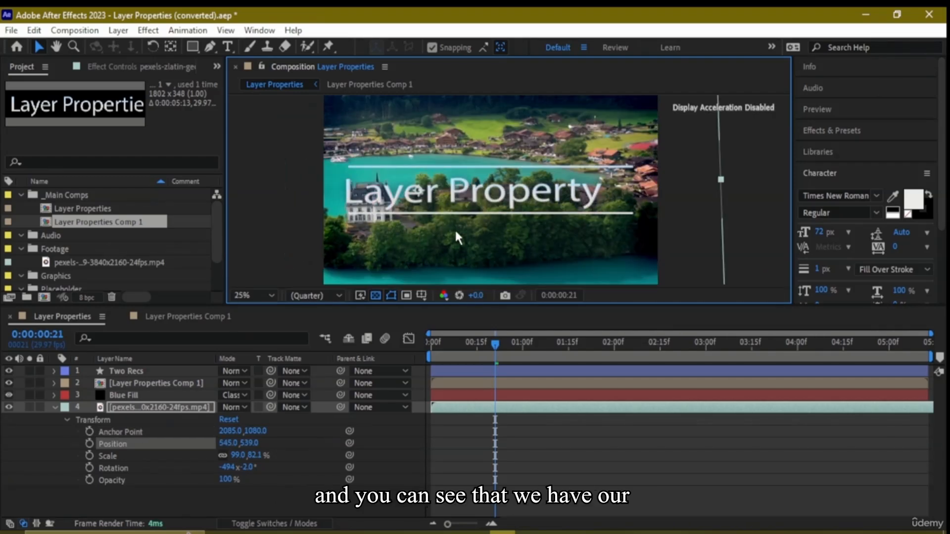
pyautogui.scroll(-1, 454, 227)
pyautogui.scroll(1, 456, 228)
pyautogui.moveTo(453, 240)
pyautogui.mouseDown()
pyautogui.moveTo(485, 225)
pyautogui.moveTo(493, 242)
pyautogui.moveTo(488, 230)
pyautogui.moveTo(457, 241)
pyautogui.mouseUp()
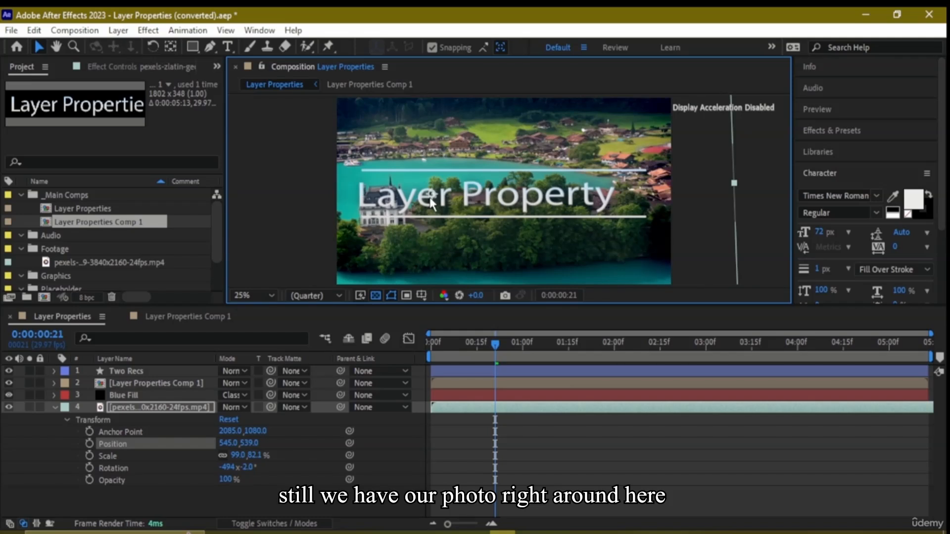
pyautogui.moveTo(430, 198); pyautogui.dragTo(503, 199)
pyautogui.scroll(-1, 530, 235)
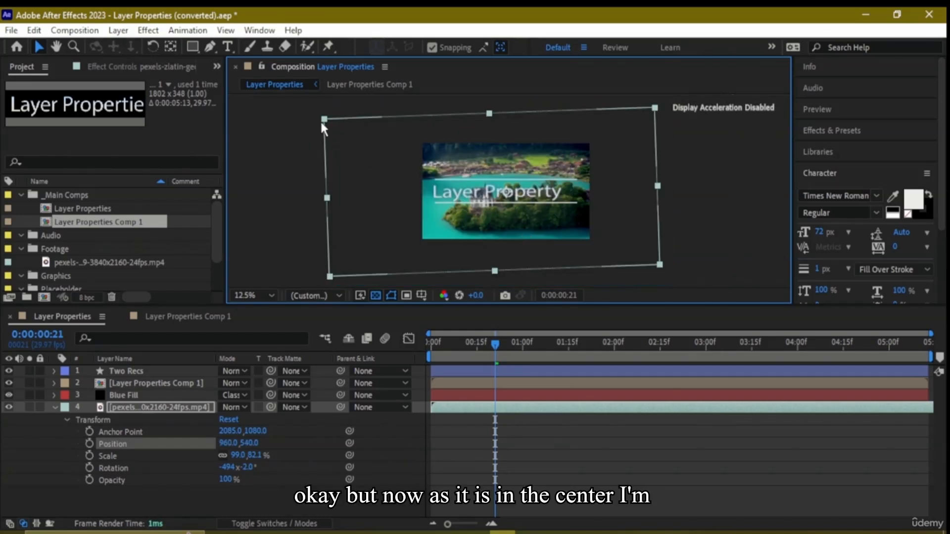
# Resize the video layer to a scale of 104.0, 80.3% and set its rotation to -494x+0.0°
pyautogui.moveTo(322, 123); pyautogui.dragTo(316, 125)
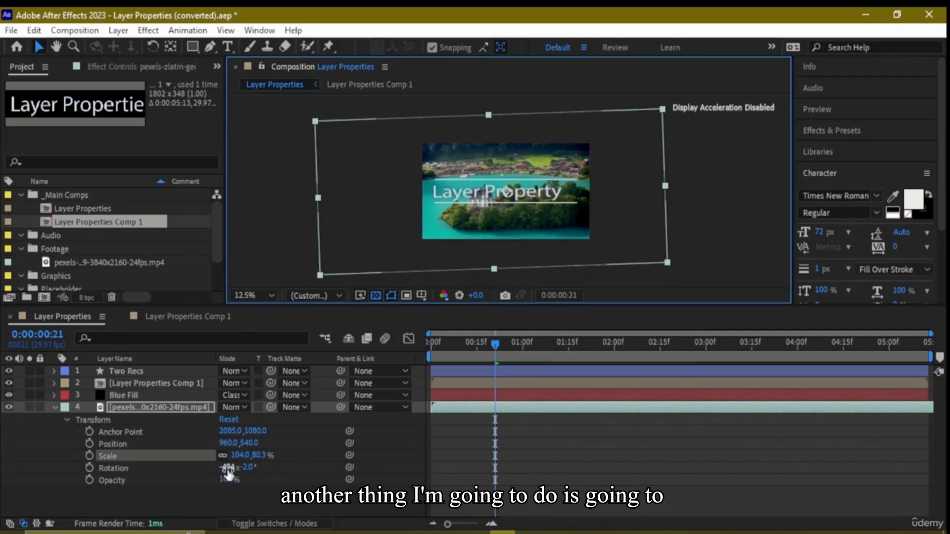
pyautogui.moveTo(246, 467); pyautogui.dragTo(254, 470)
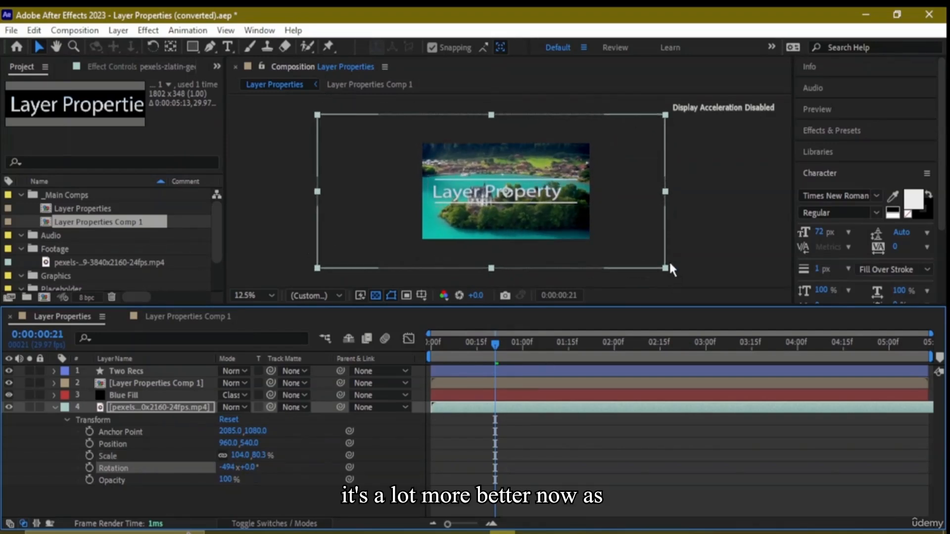
# Set the vertical value of the video layer's anchor point to 1090.0
pyautogui.click(669, 269)
pyautogui.scroll(2, 455, 206)
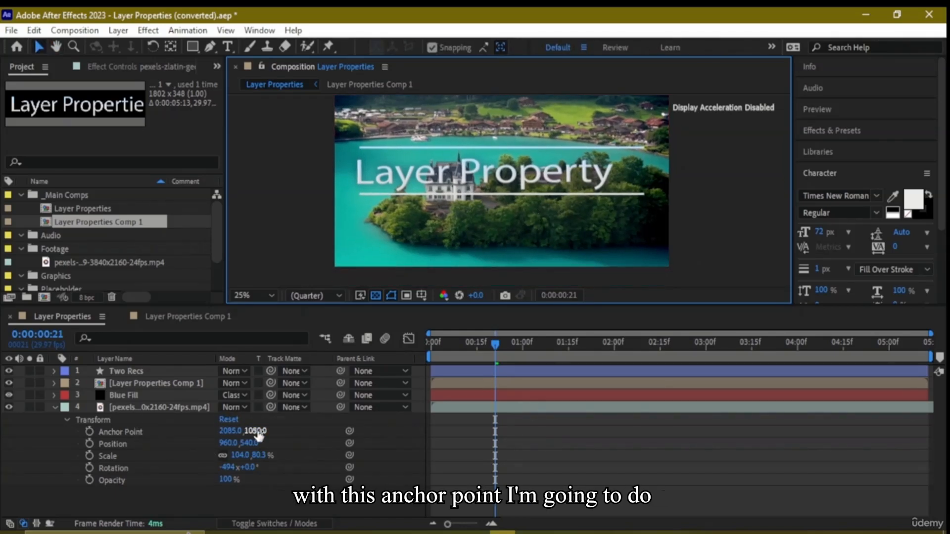
pyautogui.moveTo(256, 434)
pyautogui.mouseDown()
pyautogui.moveTo(395, 415)
pyautogui.moveTo(272, 427)
pyautogui.mouseUp()
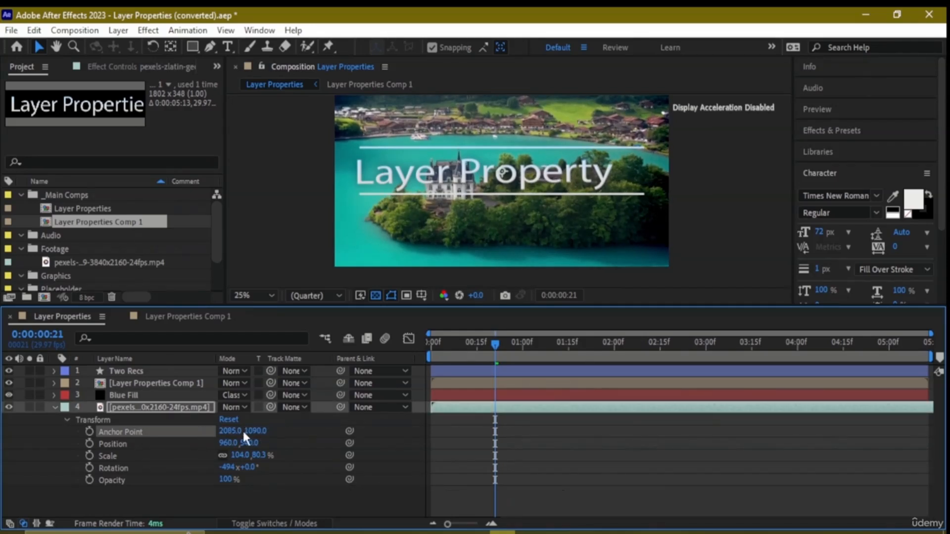
# Expand the Info panel and maximize its panel group
pyautogui.click(822, 67)
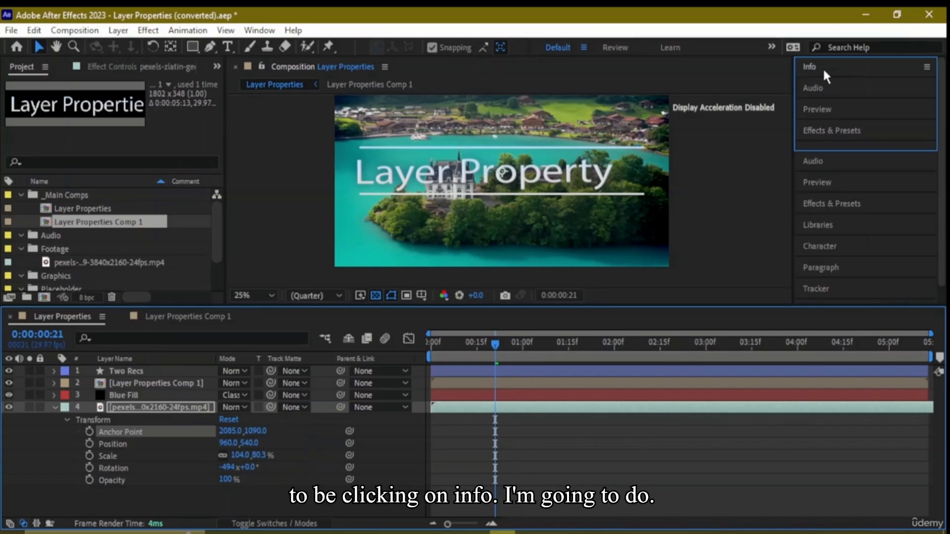
pyautogui.doubleClick(822, 67)
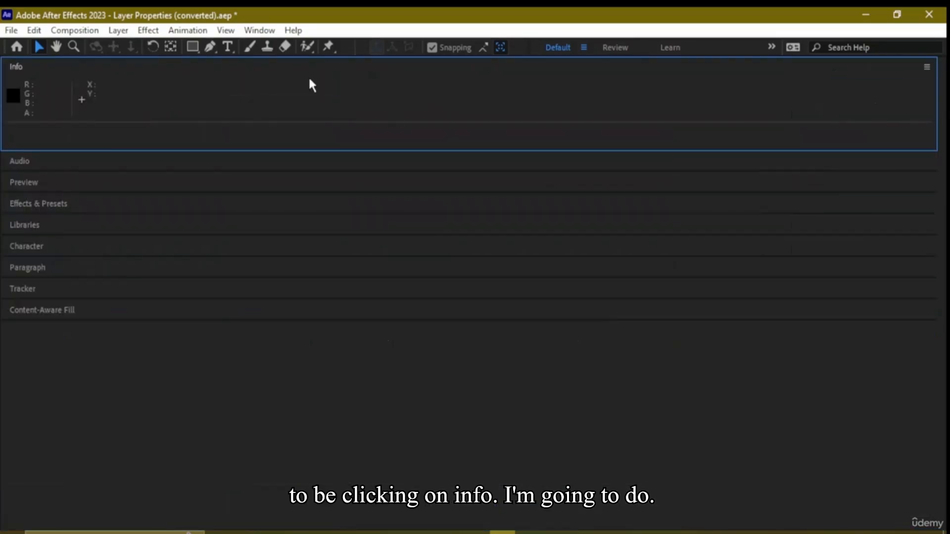
# Try to close the Info panel in the maximized panel group
pyautogui.click(927, 67)
pyautogui.click(659, 109)
pyautogui.click(926, 67)
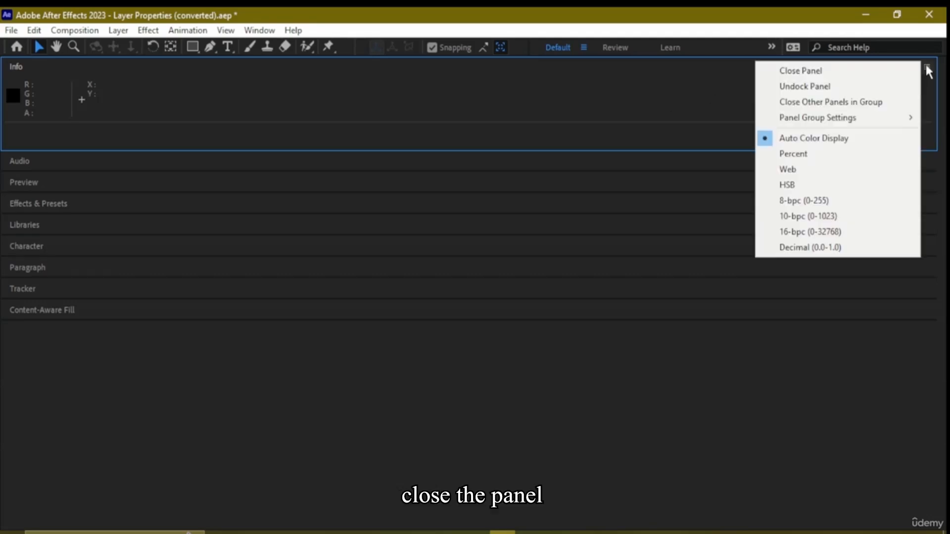
pyautogui.click(863, 73)
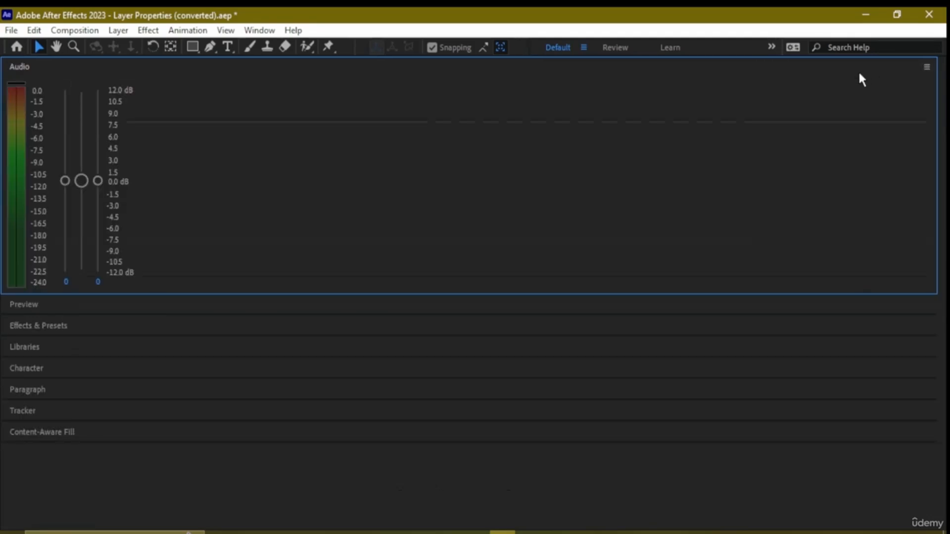
pyautogui.click(18, 49)
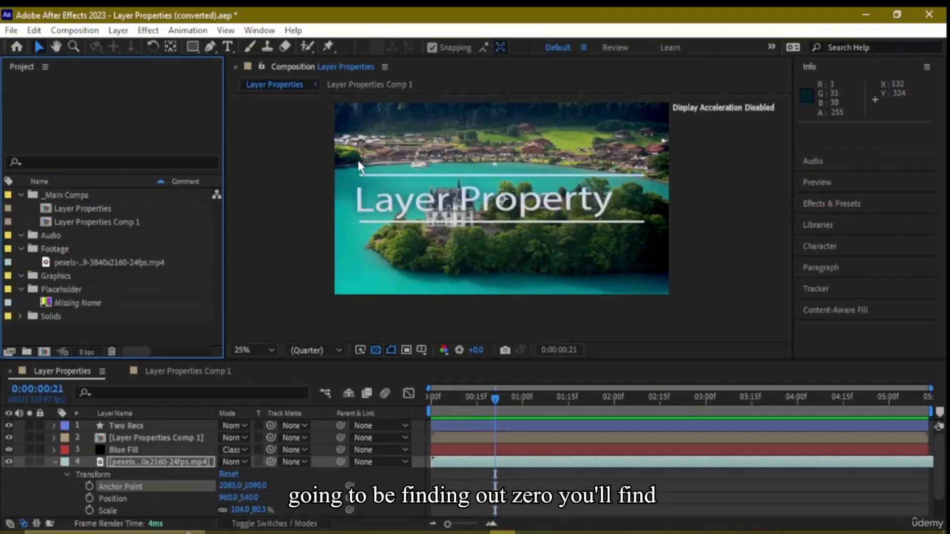
# Turn off Snapping and move the current-time indicator to 0:00:00:00
pyautogui.click(334, 105)
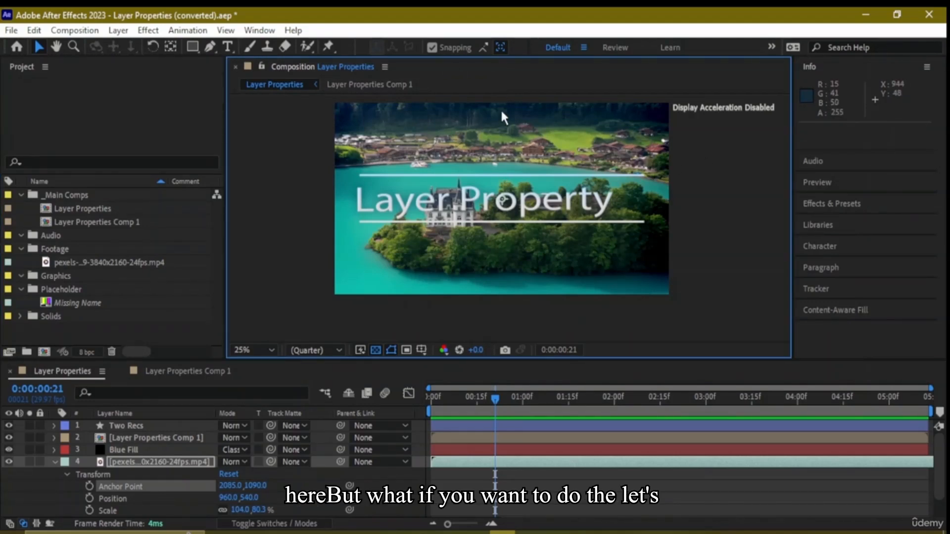
pyautogui.click(433, 46)
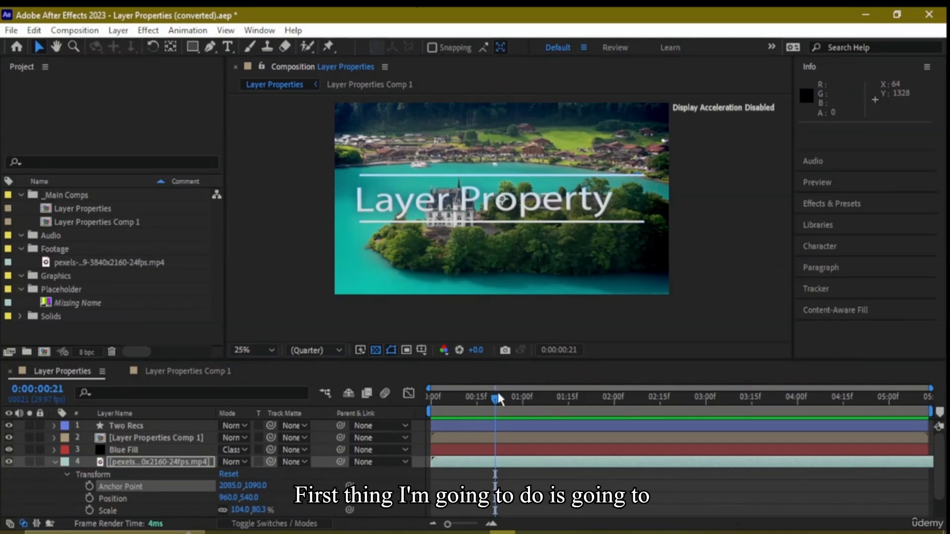
pyautogui.moveTo(494, 393); pyautogui.dragTo(423, 399)
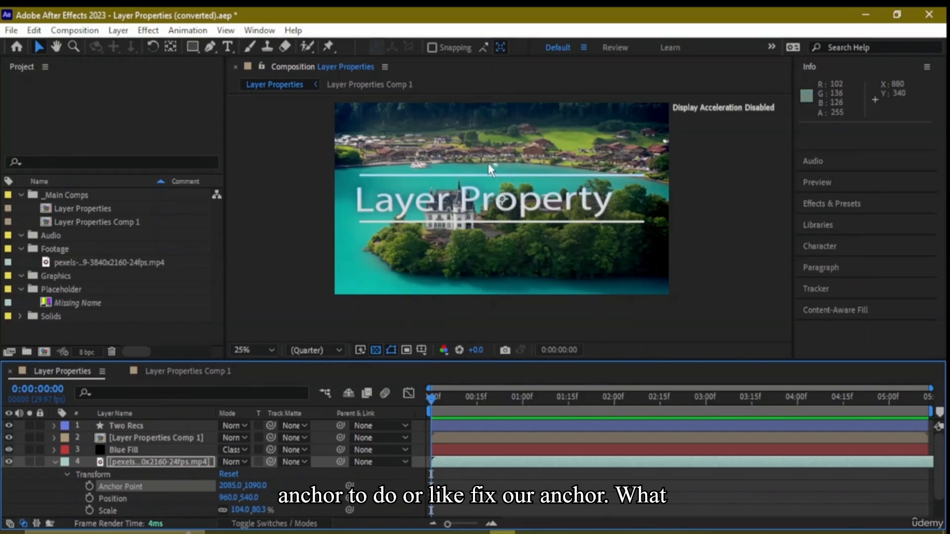
# Use the Pan Behind (Anchor Point) tool to move the video layer's anchor point toward the frame's upper-left corner, to about 1346.7, 671.4
pyautogui.click(172, 49)
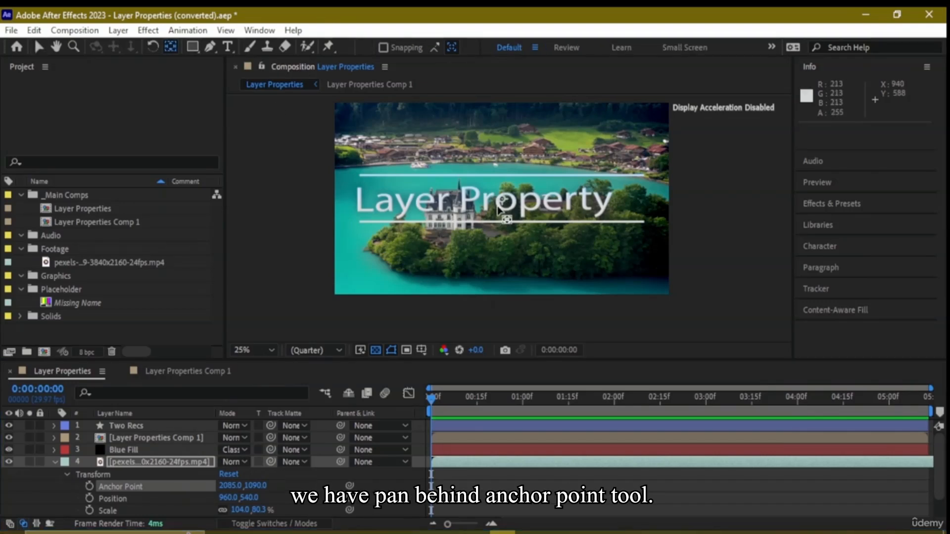
pyautogui.moveTo(491, 199); pyautogui.dragTo(328, 105)
pyautogui.moveTo(330, 110)
pyautogui.mouseDown()
pyautogui.moveTo(351, 110)
pyautogui.moveTo(416, 169)
pyautogui.moveTo(474, 200)
pyautogui.moveTo(364, 144)
pyautogui.moveTo(333, 115)
pyautogui.mouseUp()
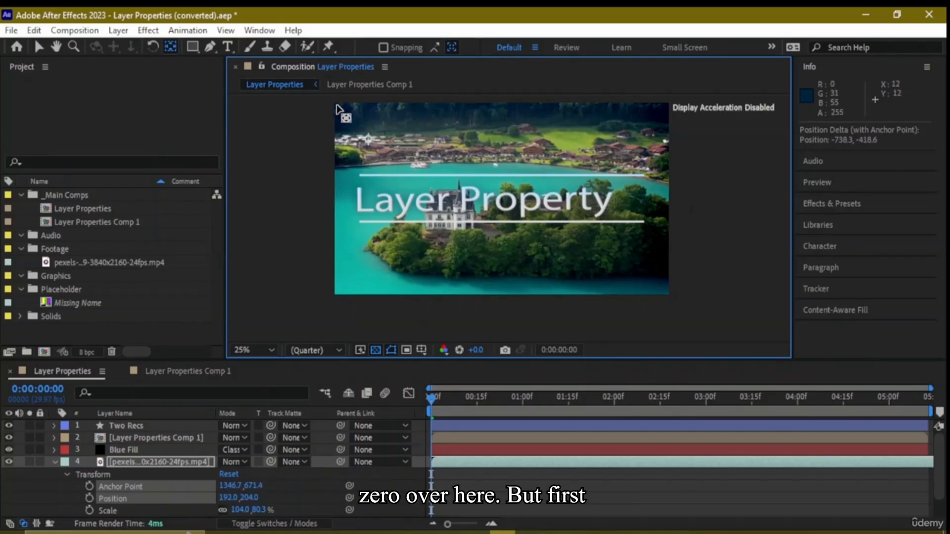
# Open the video layer in its Layer viewer to inspect the footage, and maximize and restore the Timeline panel
pyautogui.click(169, 462)
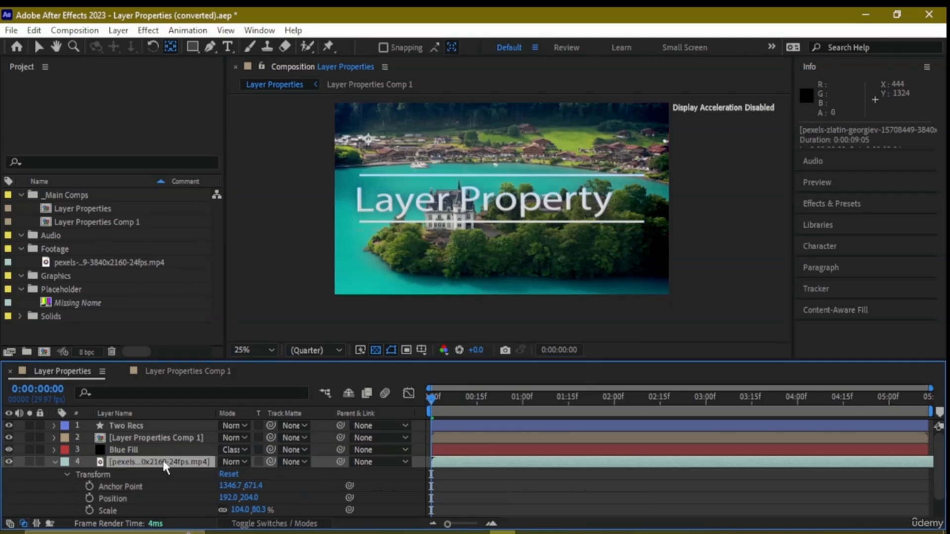
pyautogui.doubleClick(163, 463)
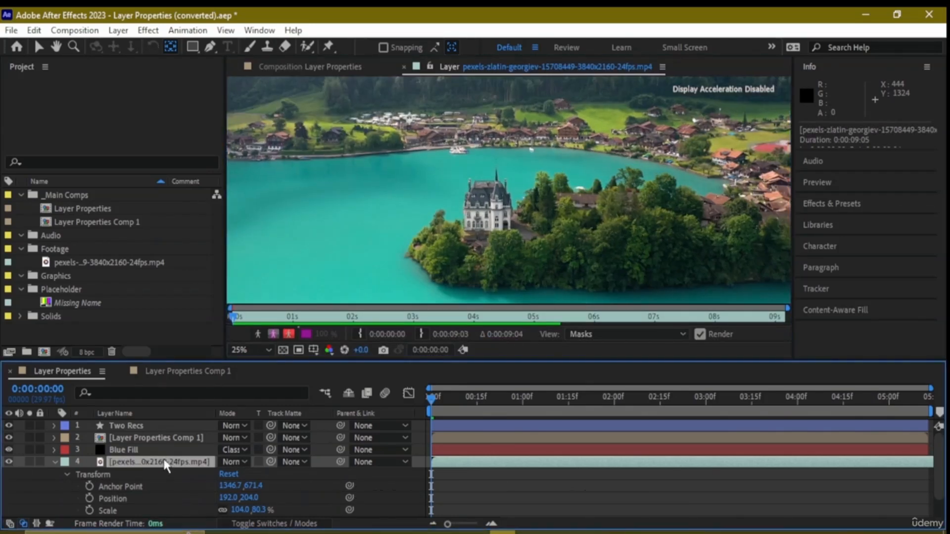
pyautogui.scroll(-2, 445, 212)
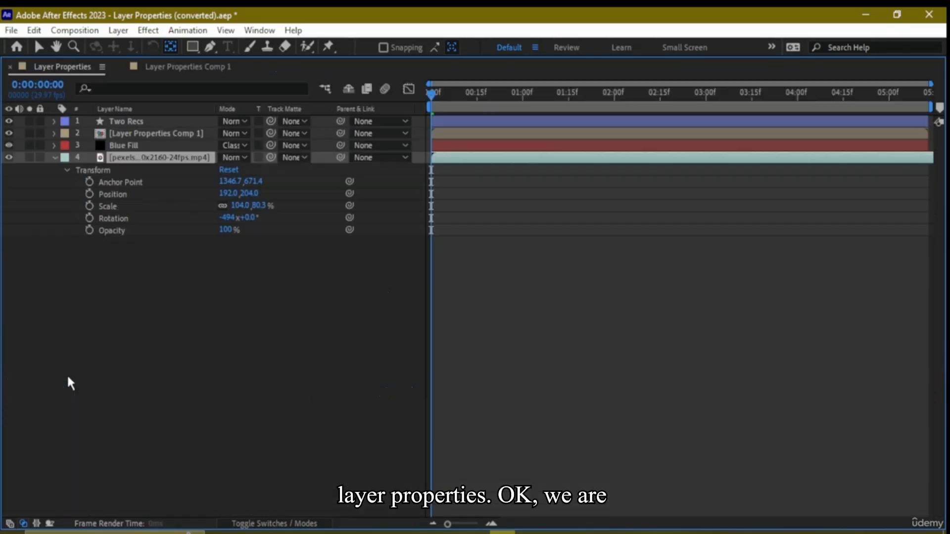
pyautogui.doubleClick(67, 374)
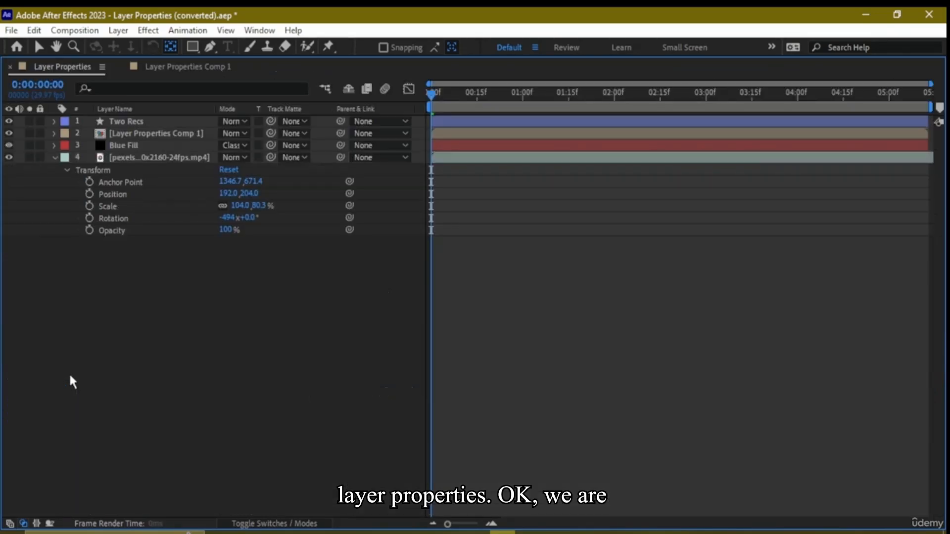
pyautogui.doubleClick(58, 72)
pyautogui.scroll(1, 532, 207)
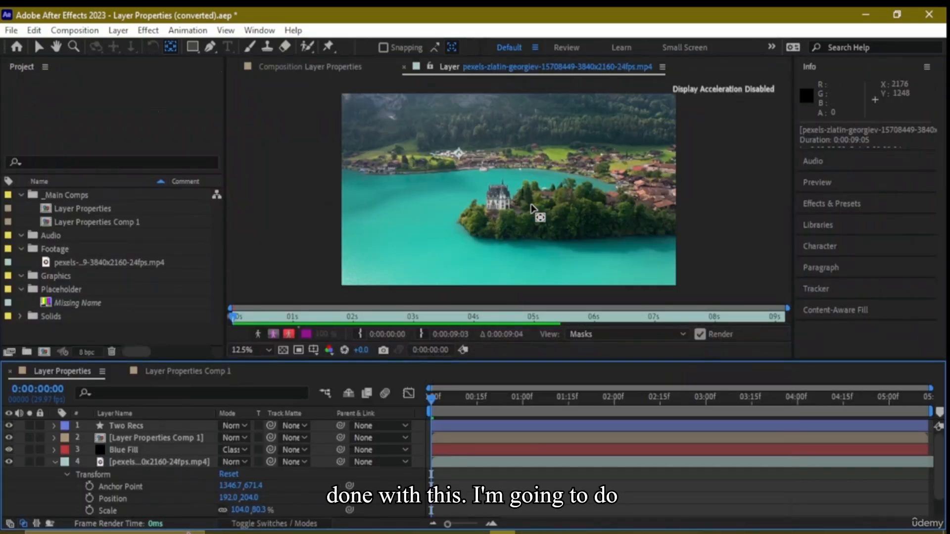
pyautogui.scroll(-1, 532, 208)
# View the Layer Properties Comp 1 timeline, return to the Layer Properties timeline and close Comp 1's timeline
pyautogui.click(165, 376)
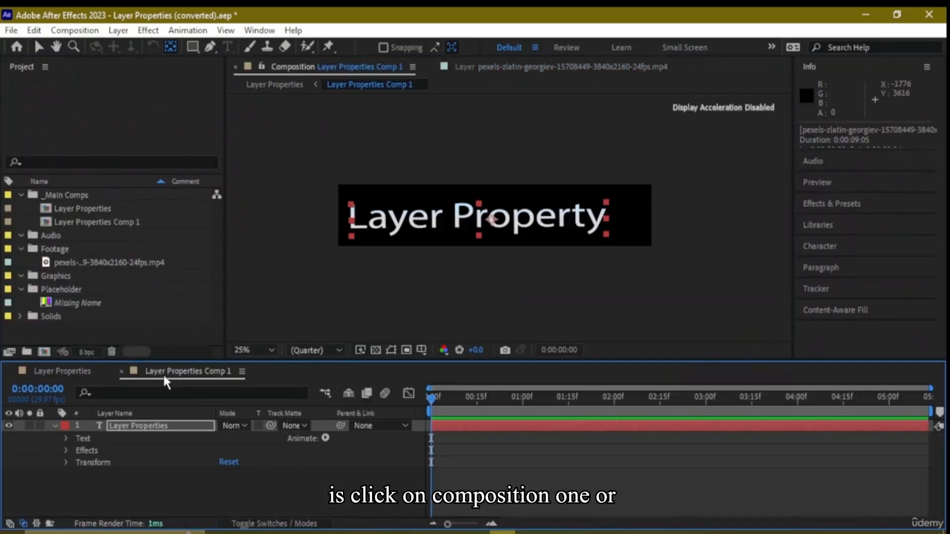
pyautogui.click(89, 372)
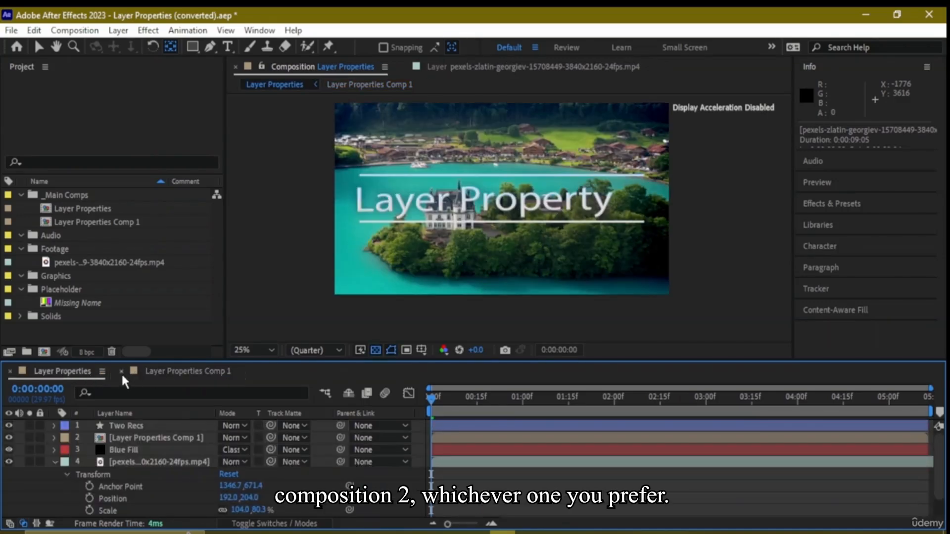
pyautogui.click(122, 371)
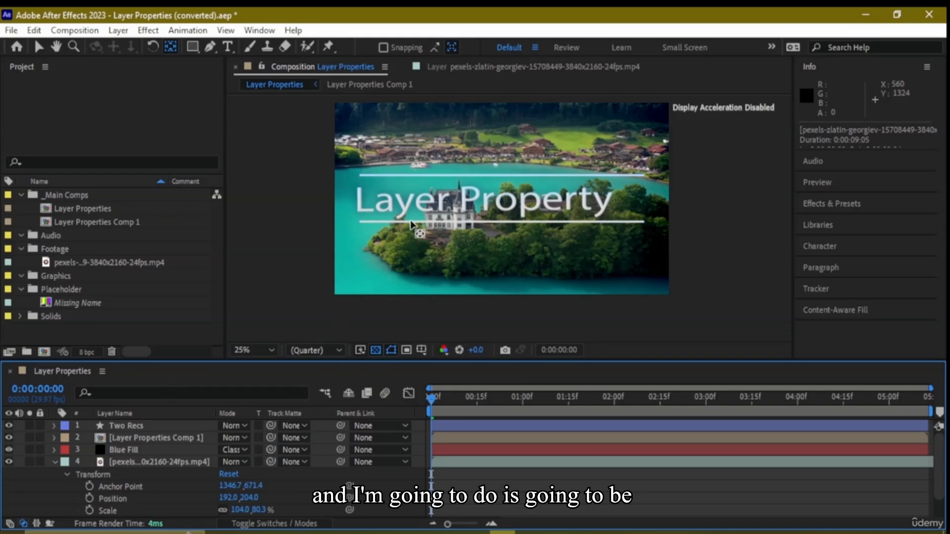
# Move the Blue Fill layer's anchor point to its upper-left corner, then turn on Snapping and move it to the upper-right corner
pyautogui.click(474, 147)
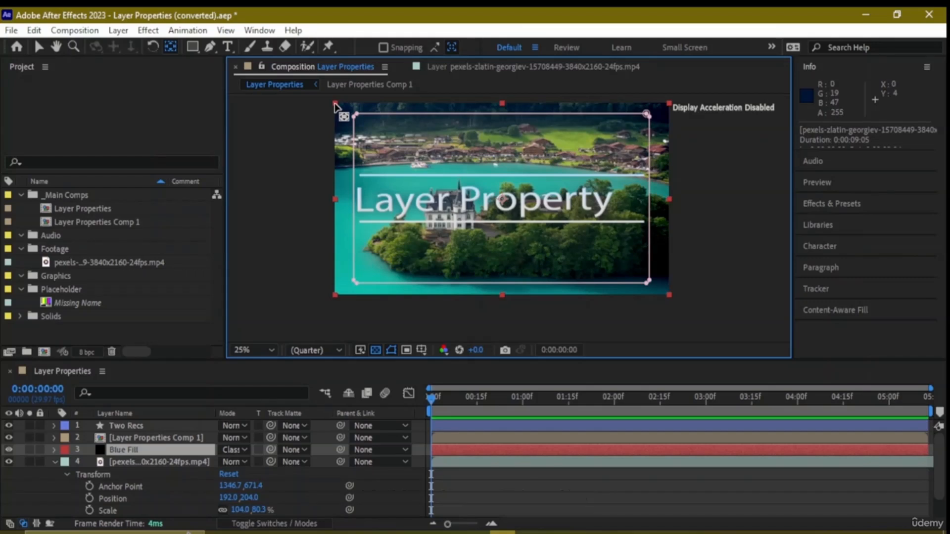
pyautogui.moveTo(494, 194); pyautogui.dragTo(338, 109)
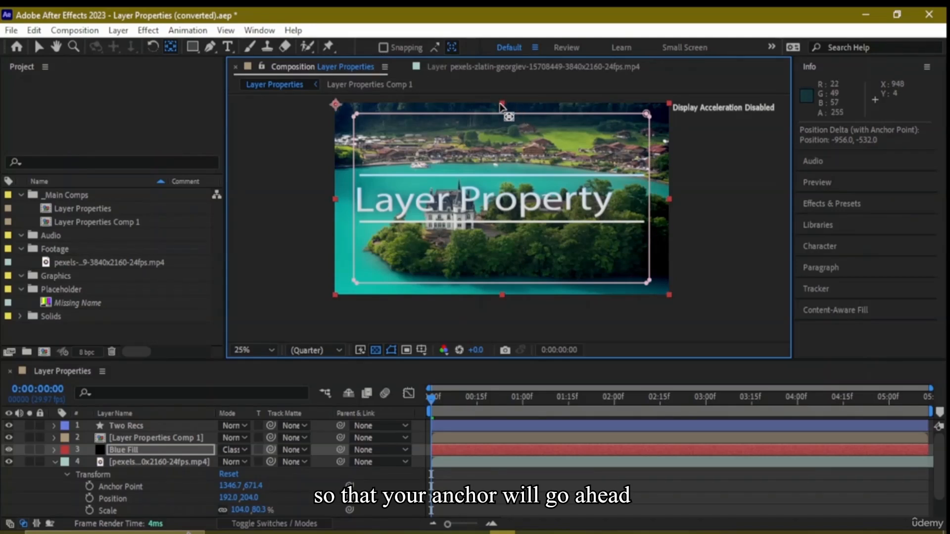
pyautogui.click(384, 47)
pyautogui.moveTo(336, 105); pyautogui.dragTo(669, 103)
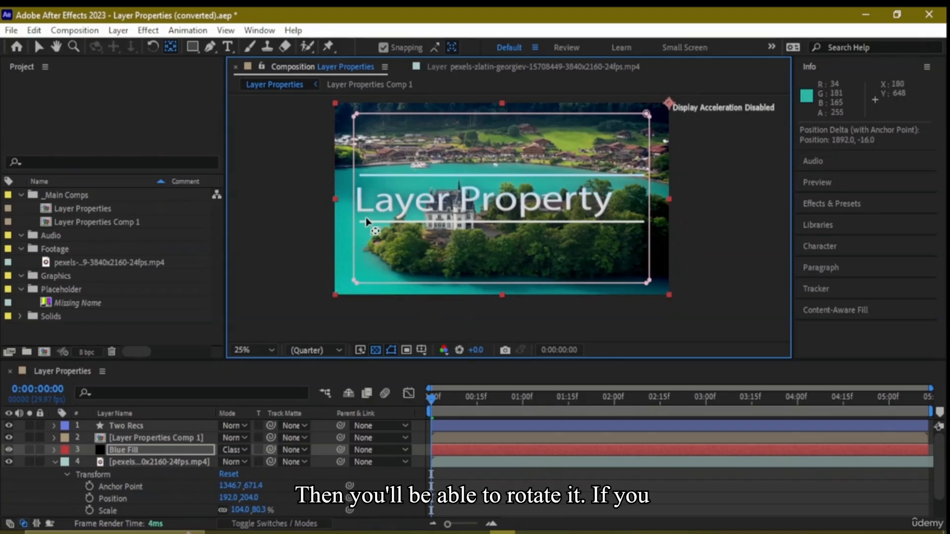
# Rotate the Blue Fill layer around its corner anchor point to 0.1° with the Rotation tool and select the video layer
pyautogui.click(156, 44)
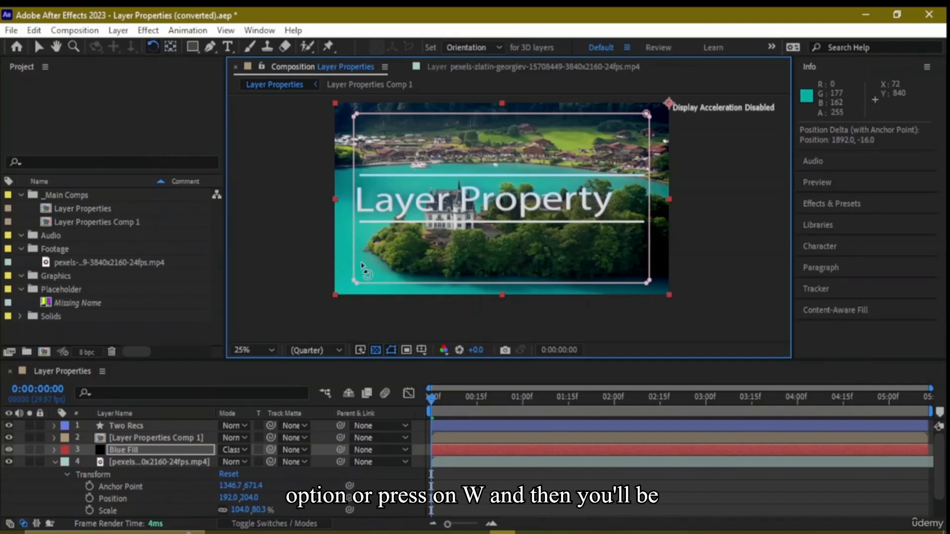
pyautogui.moveTo(364, 270); pyautogui.dragTo(418, 221)
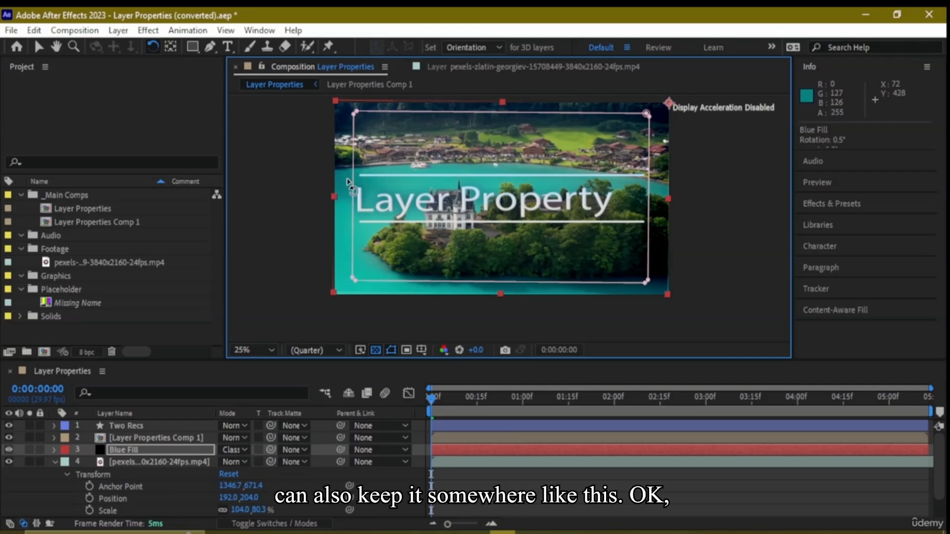
pyautogui.moveTo(349, 183); pyautogui.dragTo(350, 185)
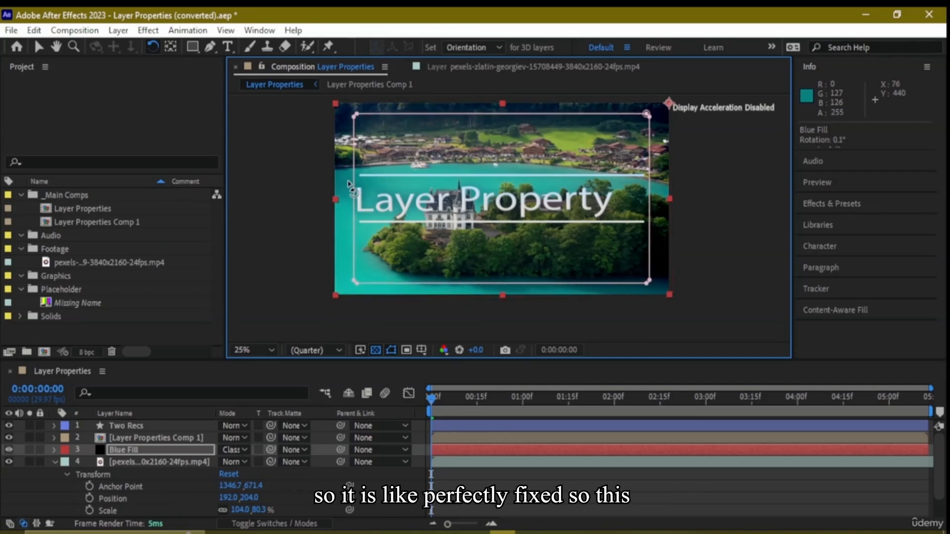
pyautogui.click(708, 155)
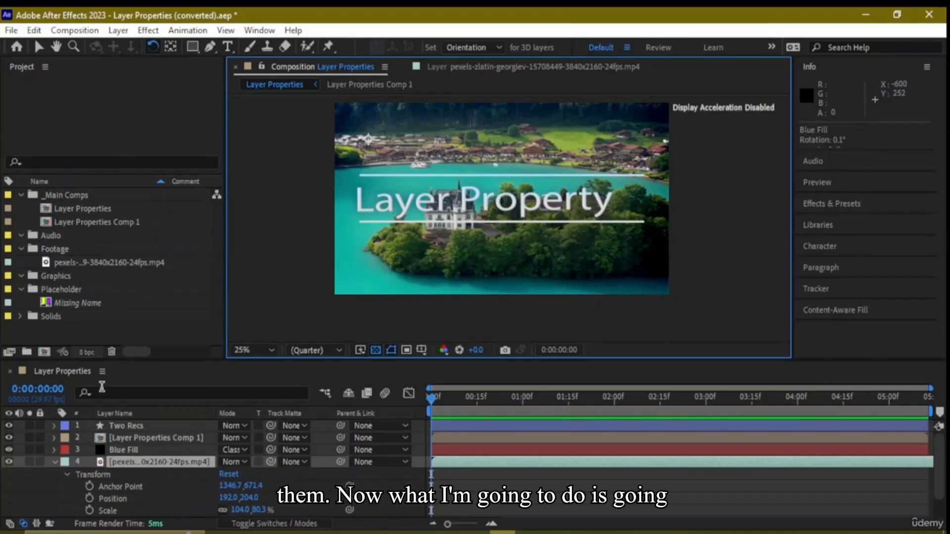
# Reset the video layer's Transform properties to their defaults and close its Layer viewer
pyautogui.click(110, 439)
pyautogui.click(119, 426)
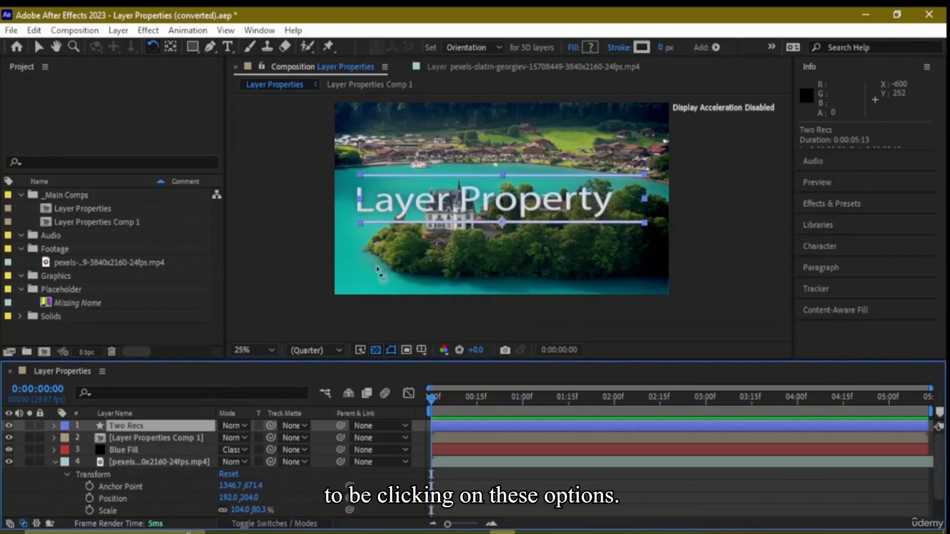
pyautogui.scroll(-2, 154, 464)
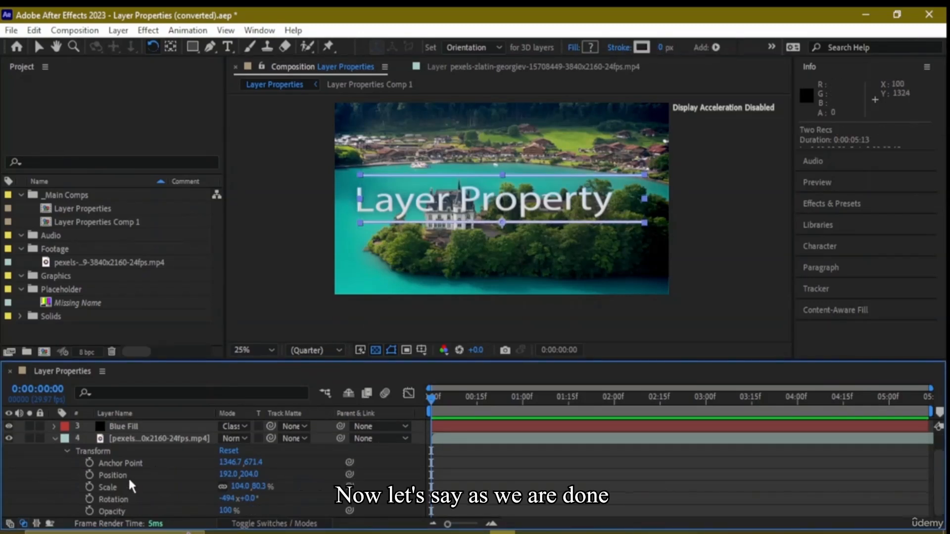
pyautogui.click(103, 463)
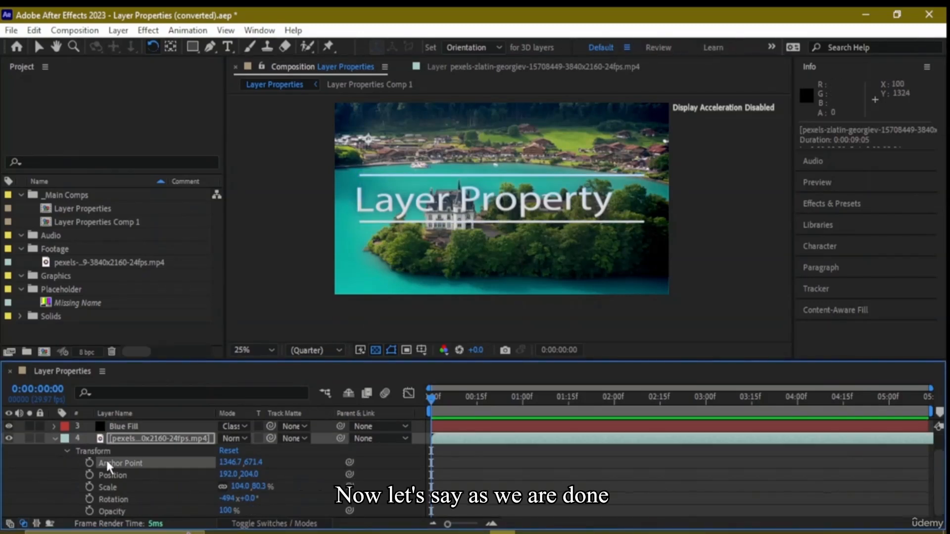
pyautogui.click(229, 451)
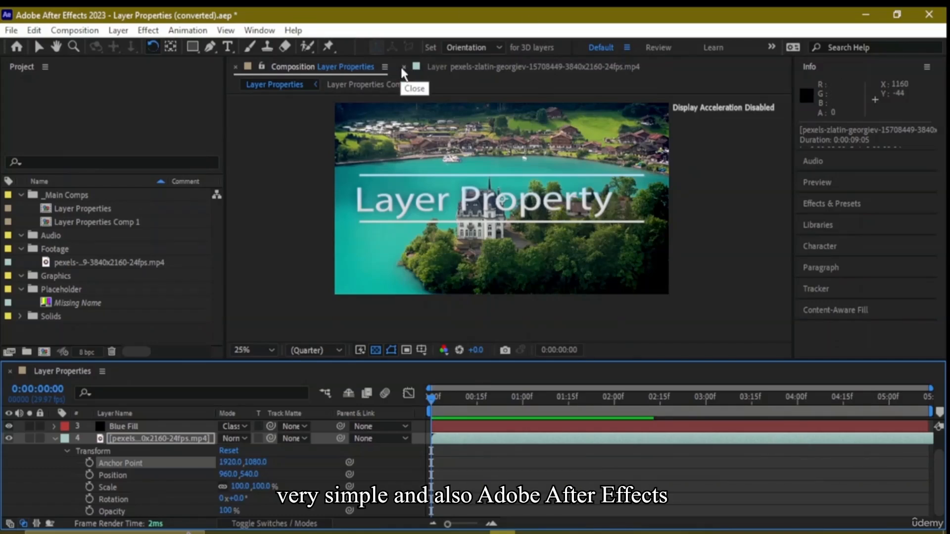
pyautogui.click(403, 67)
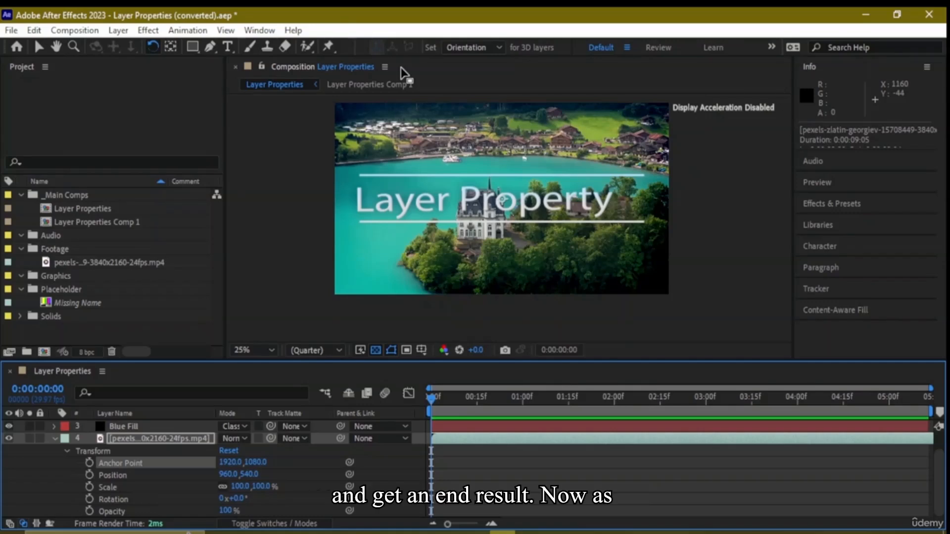
pyautogui.click(400, 447)
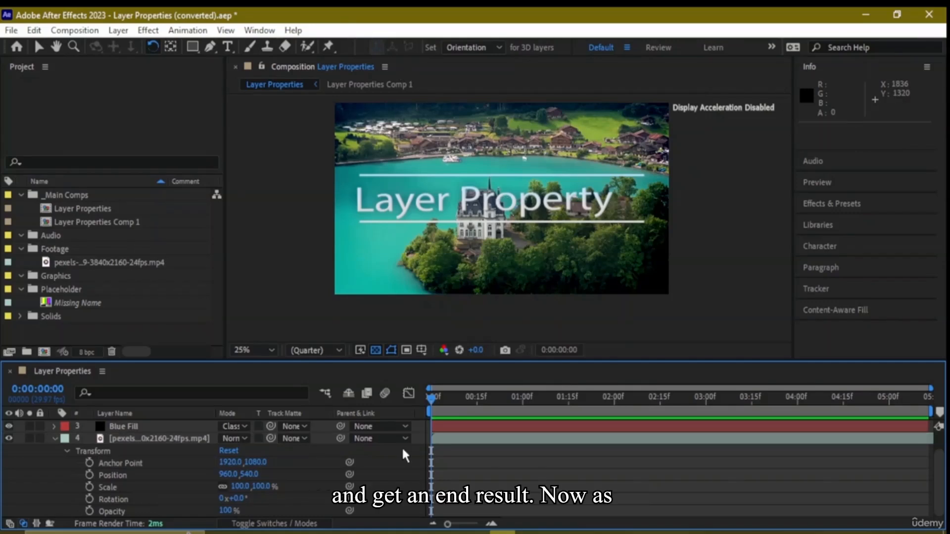
pyautogui.click(528, 533)
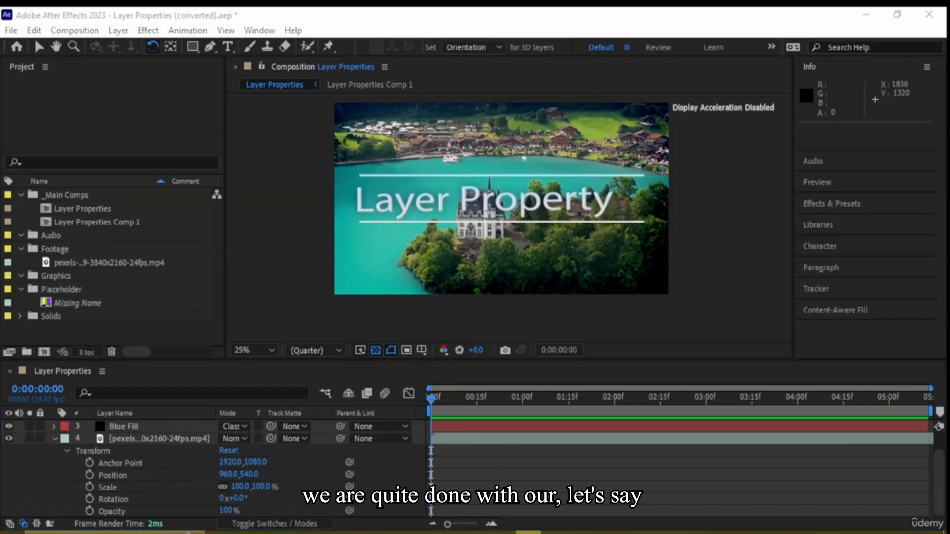
pyautogui.click(529, 532)
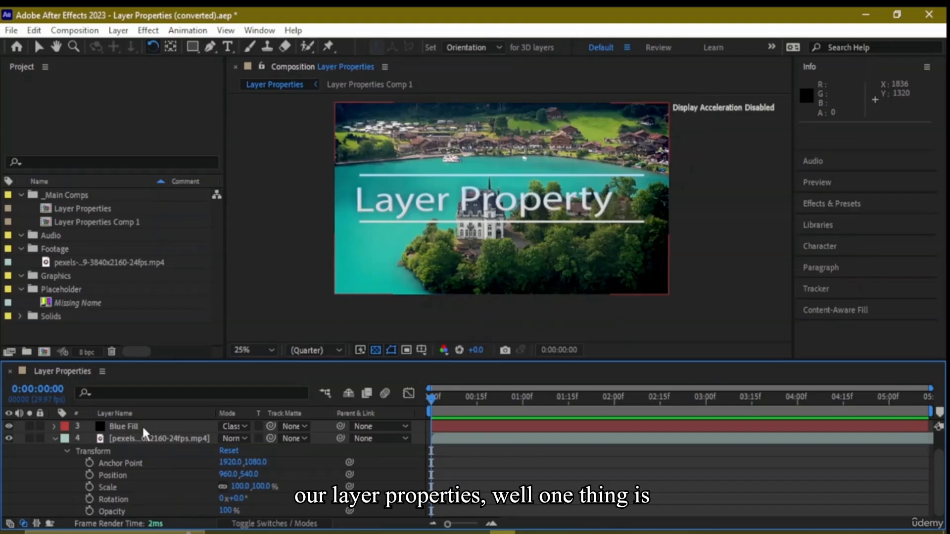
# Set the video layer's Anchor Point X value to 0 and its Position X value to 0
pyautogui.click(231, 461)
pyautogui.press('BackSpace')
pyautogui.press('BackSpace')
pyautogui.press('BackSpace')
pyautogui.press('BackSpace')
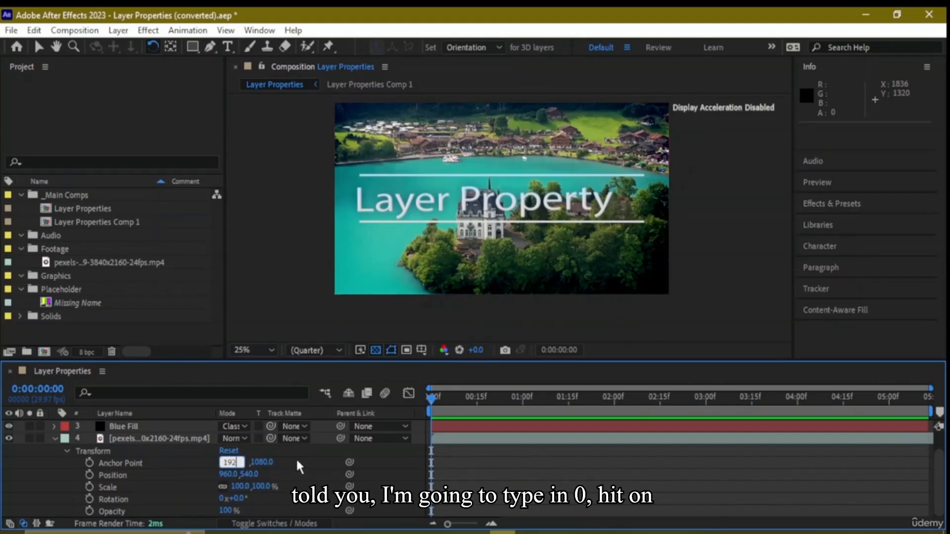
pyautogui.write('0')
pyautogui.press('Return')
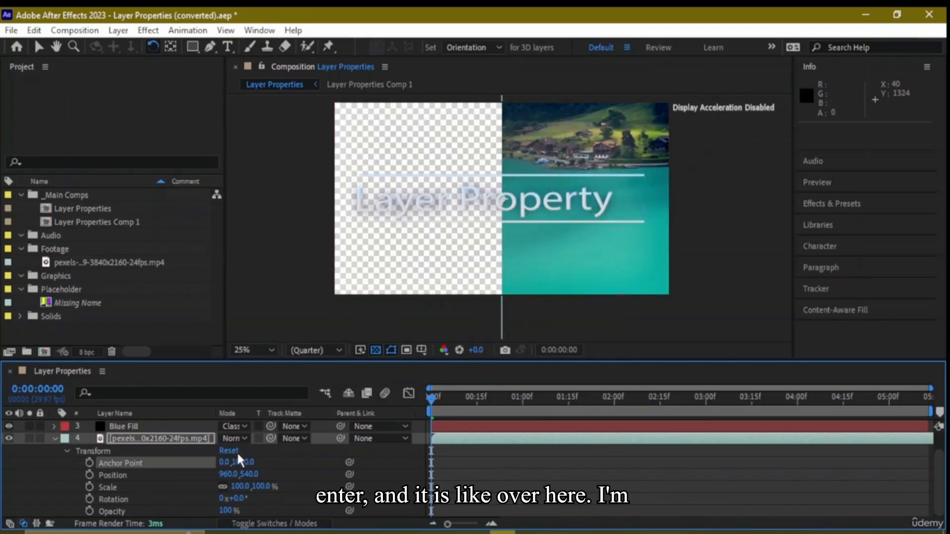
pyautogui.click(233, 475)
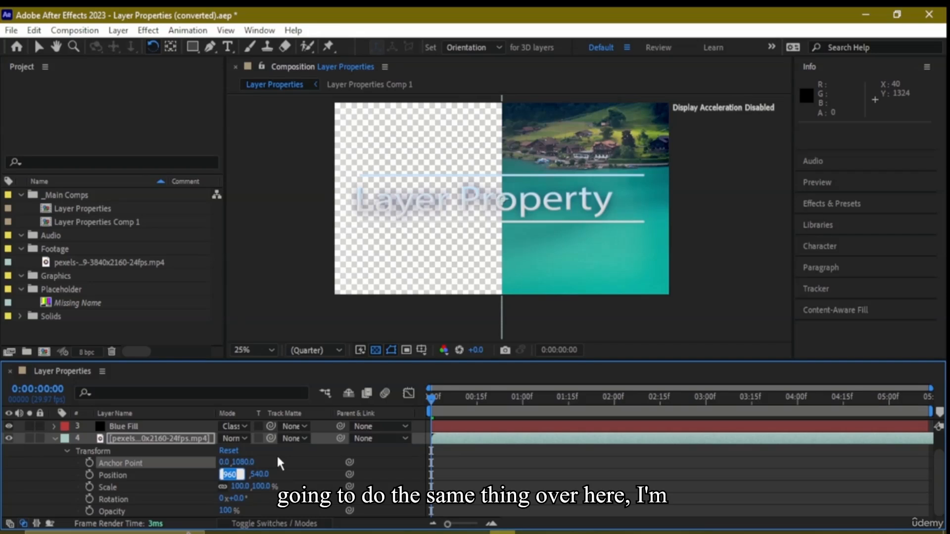
pyautogui.press('BackSpace')
pyautogui.write('0')
pyautogui.press('Return')
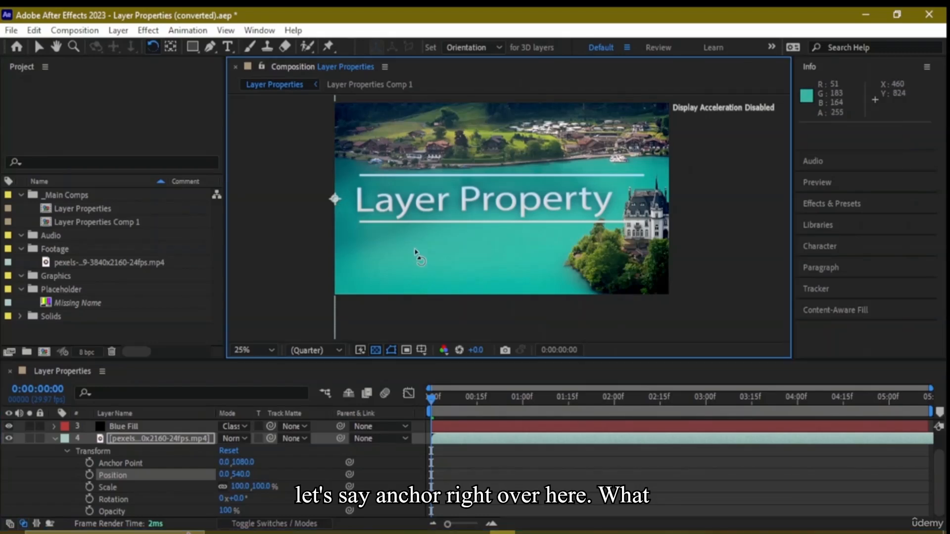
# Rotate the video layer around its left-edge anchor point to -359.9° with the Rotation tool
pyautogui.click(338, 209)
pyautogui.press(',')
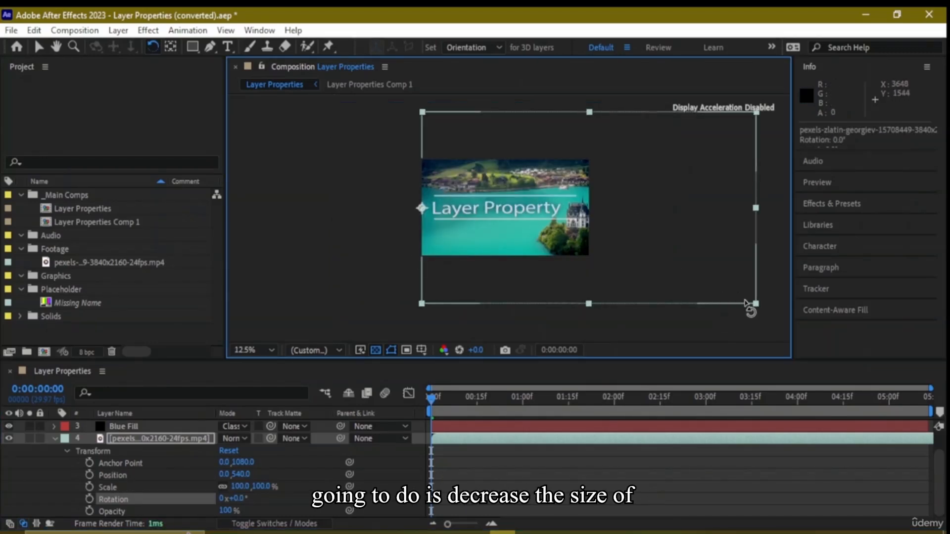
pyautogui.moveTo(754, 303); pyautogui.dragTo(625, 271)
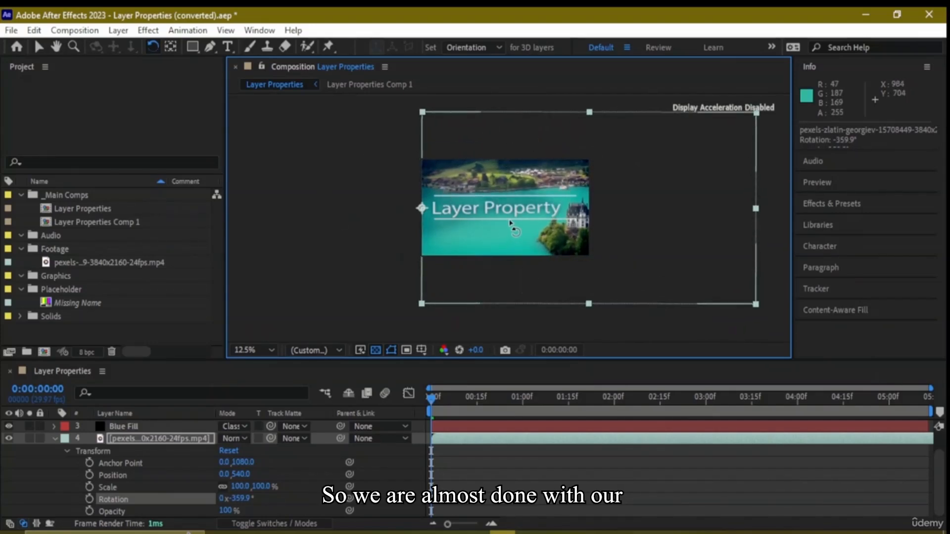
# Undo the video layer's last rotation, Position and Anchor Point changes
pyautogui.hotkey('ctrl', 'z')
pyautogui.hotkey('ctrl', 'z')
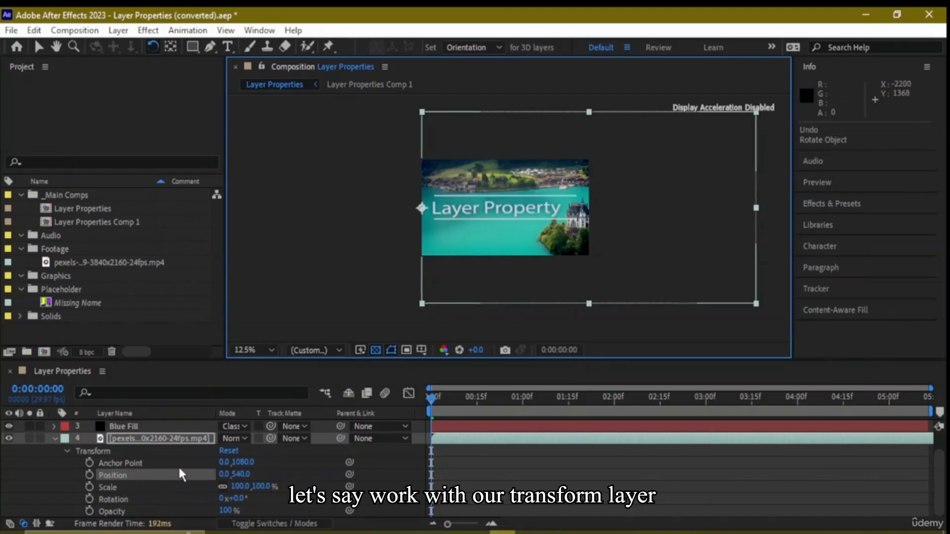
pyautogui.hotkey('ctrl', 'z')
pyautogui.hotkey('ctrl', 'z')
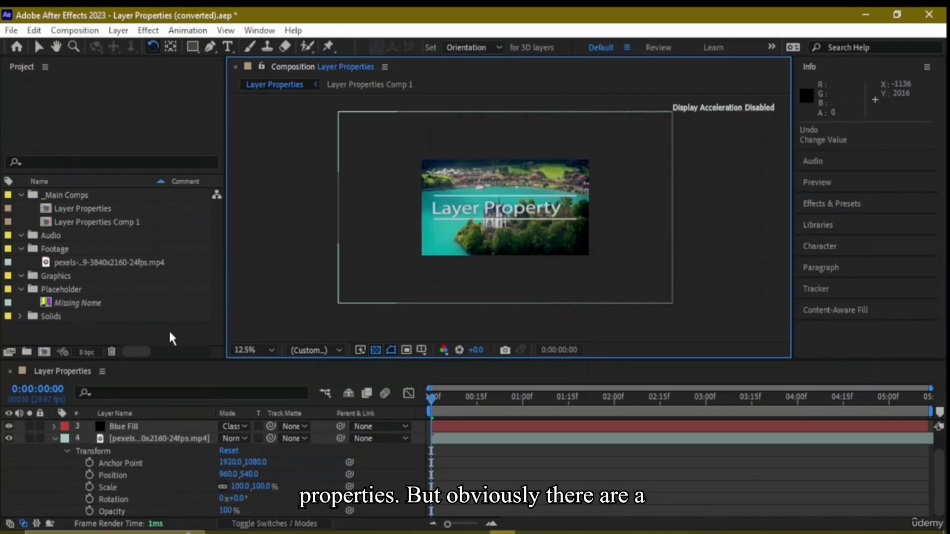
# Collapse the video layer's properties and expand the Blue Fill layer's Fill effect to show its settings
pyautogui.click(68, 451)
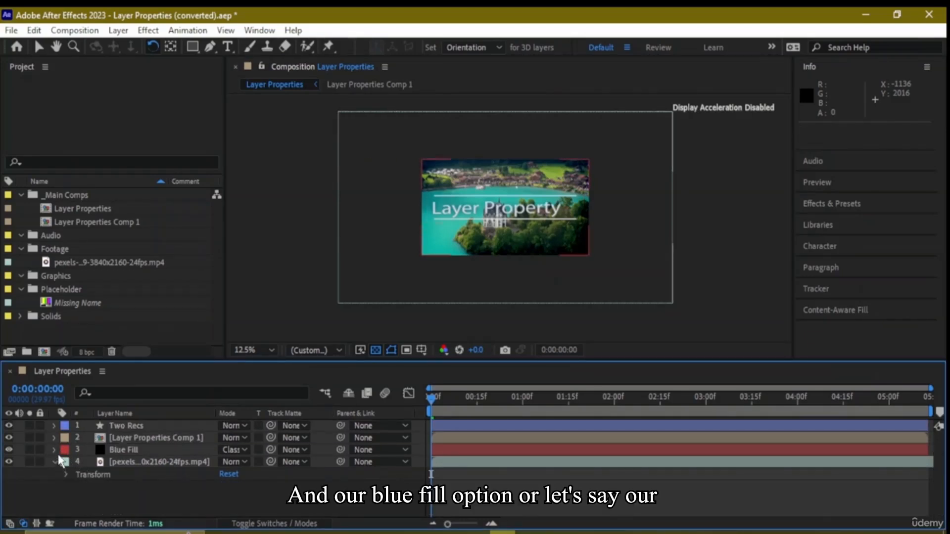
pyautogui.click(55, 461)
pyautogui.click(54, 450)
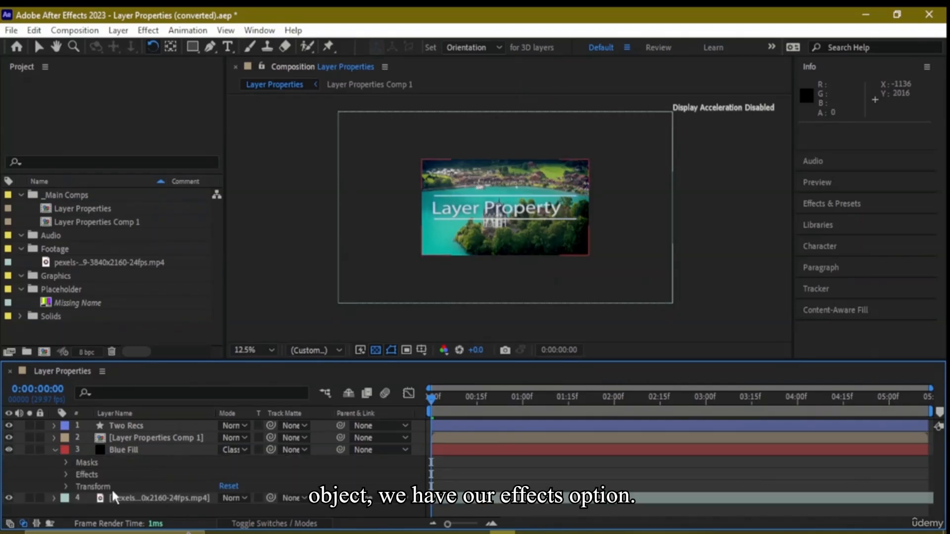
pyautogui.click(66, 473)
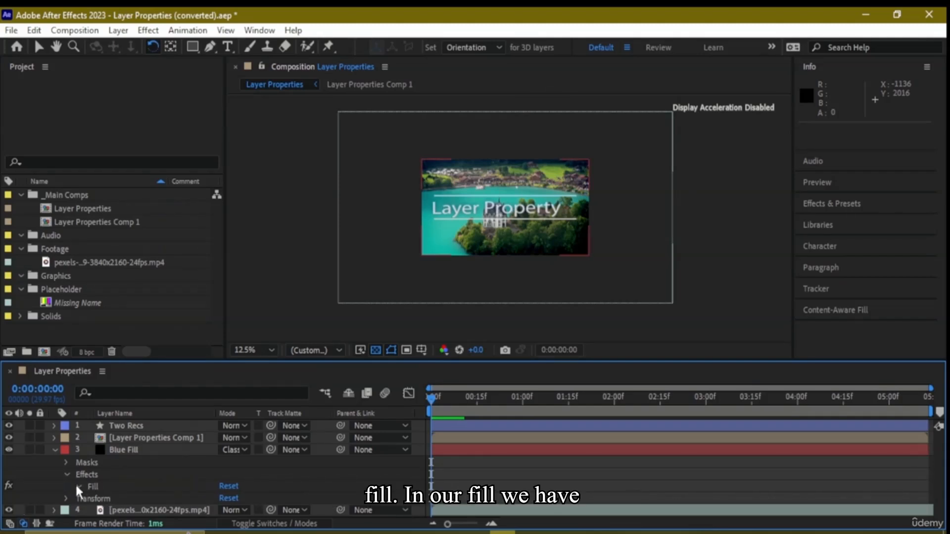
pyautogui.click(78, 487)
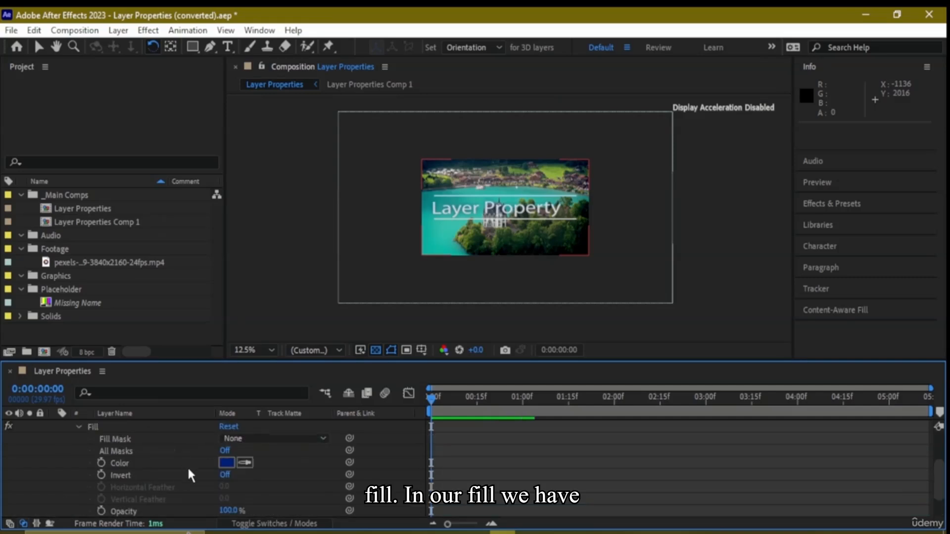
pyautogui.scroll(-2, 204, 472)
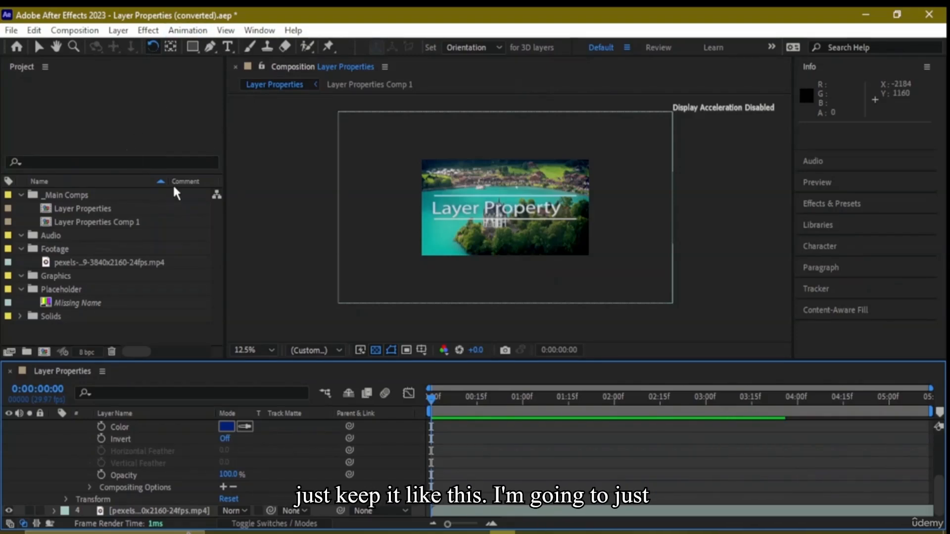
pyautogui.click(160, 181)
pyautogui.click(159, 183)
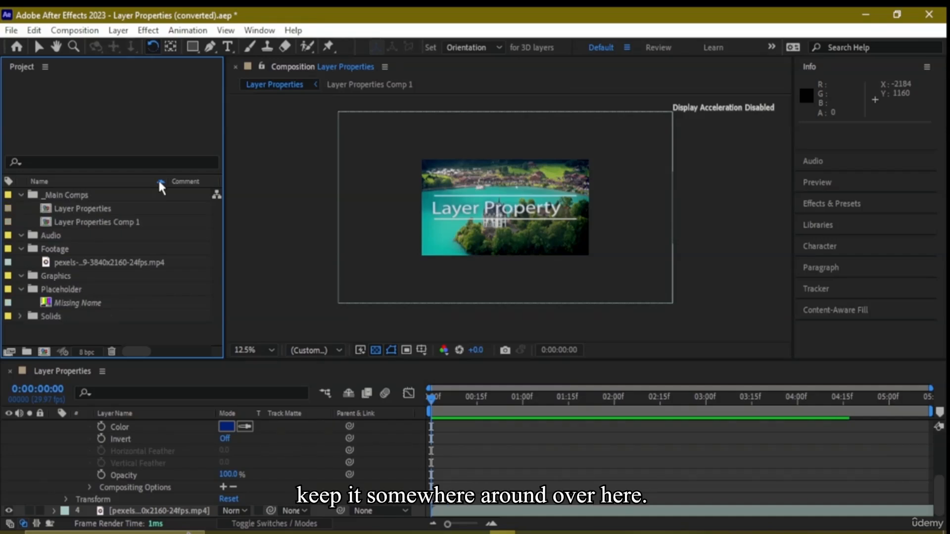
pyautogui.click(44, 68)
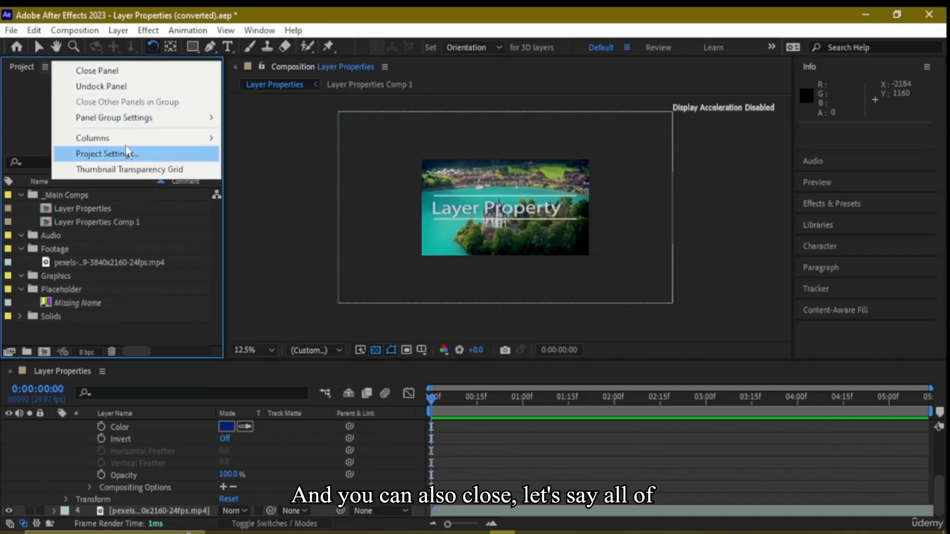
pyautogui.click(43, 84)
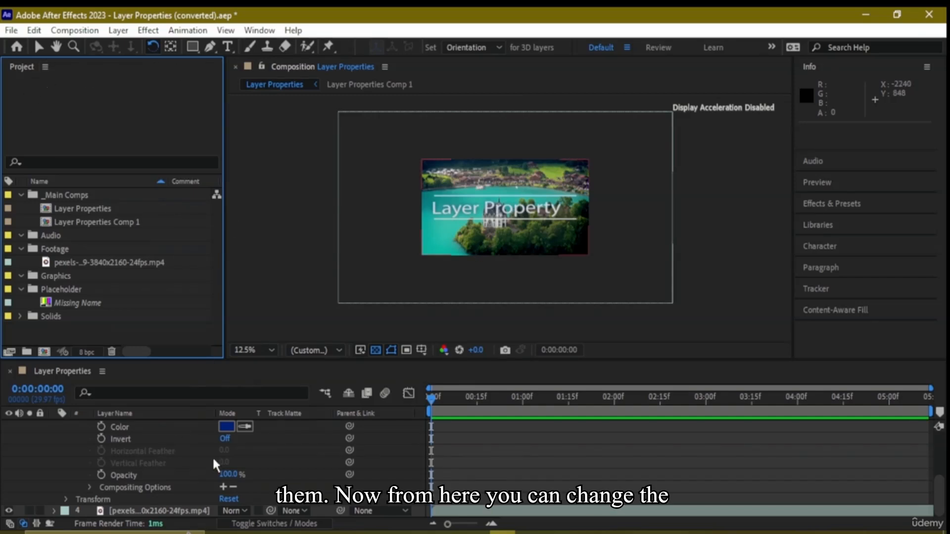
# Change the Blue Fill layer's Fill effect color to dark grey 505258 and deselect the layer
pyautogui.click(226, 426)
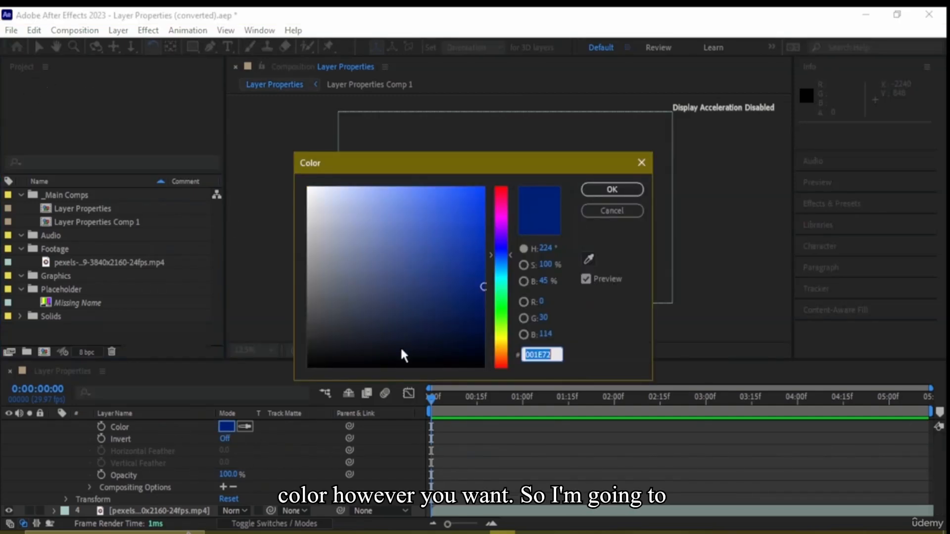
pyautogui.moveTo(456, 270)
pyautogui.mouseDown()
pyautogui.moveTo(339, 333)
pyautogui.moveTo(324, 305)
pyautogui.mouseUp()
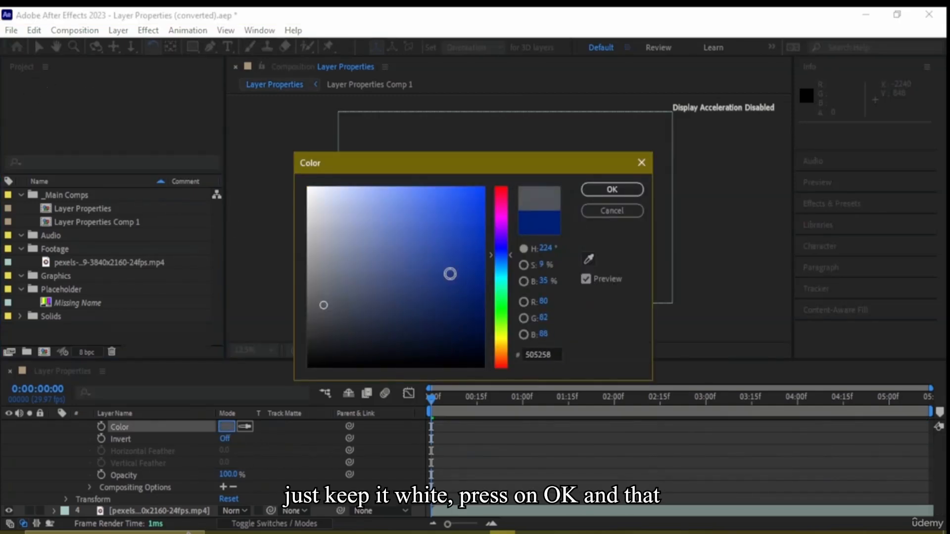
pyautogui.click(609, 189)
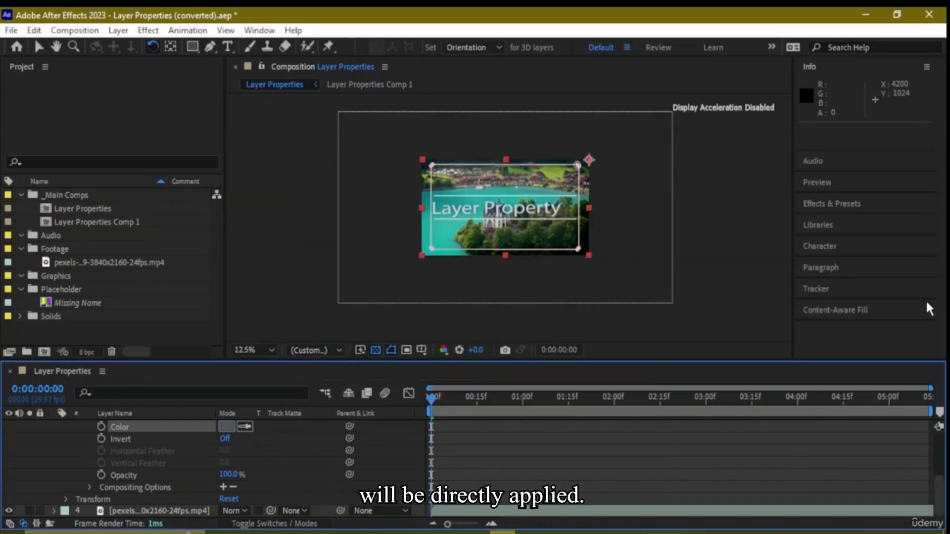
pyautogui.scroll(4, 569, 238)
pyautogui.scroll(-3, 566, 237)
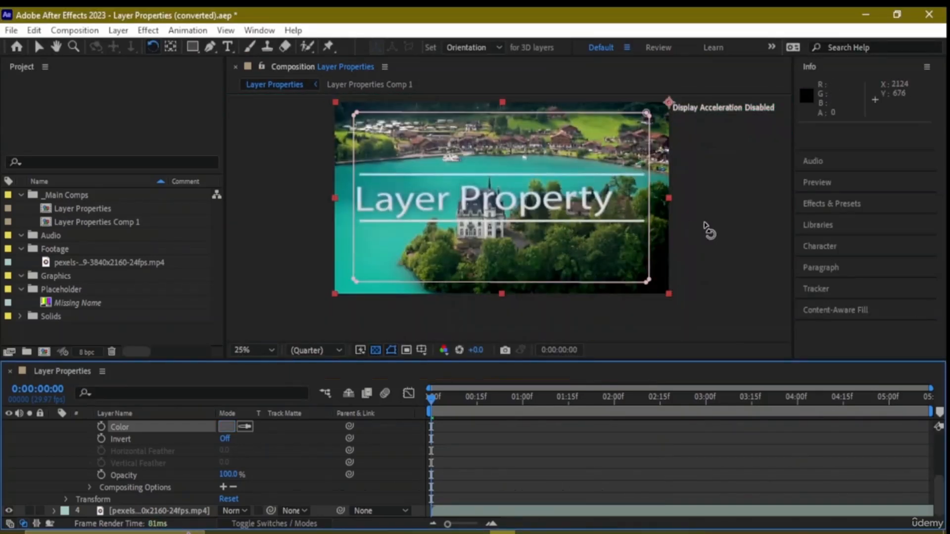
pyautogui.click(709, 255)
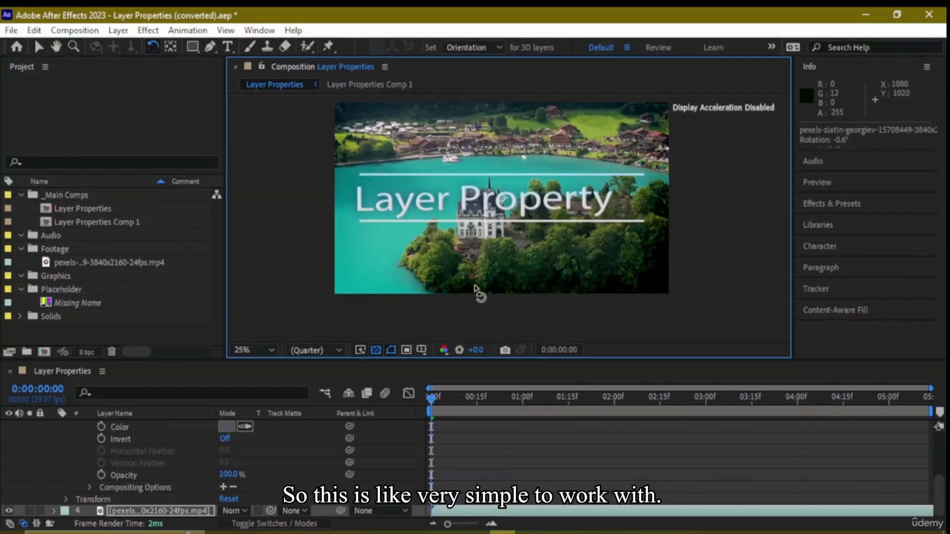
# Switch the Fill effect's Invert option on and back off to compare its influence on the image
pyautogui.click(225, 440)
pyautogui.click(226, 440)
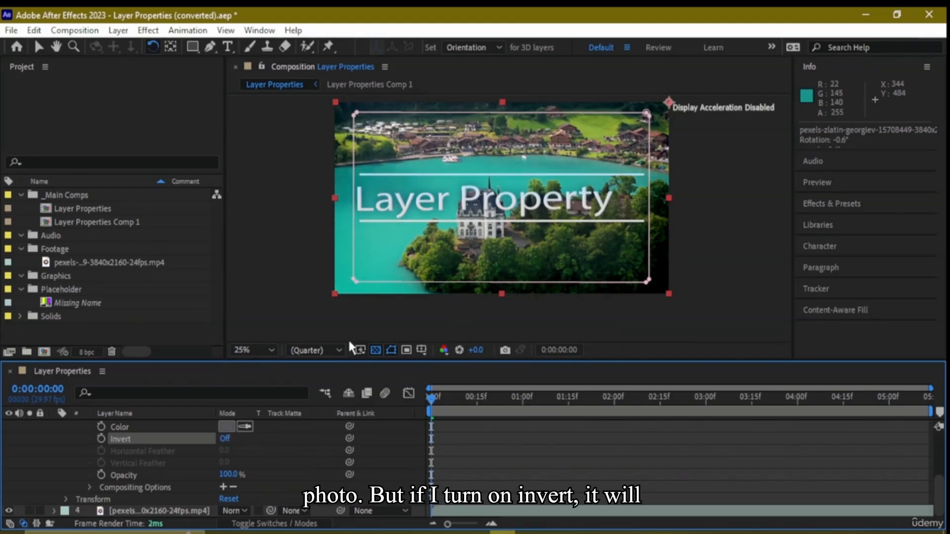
pyautogui.click(226, 440)
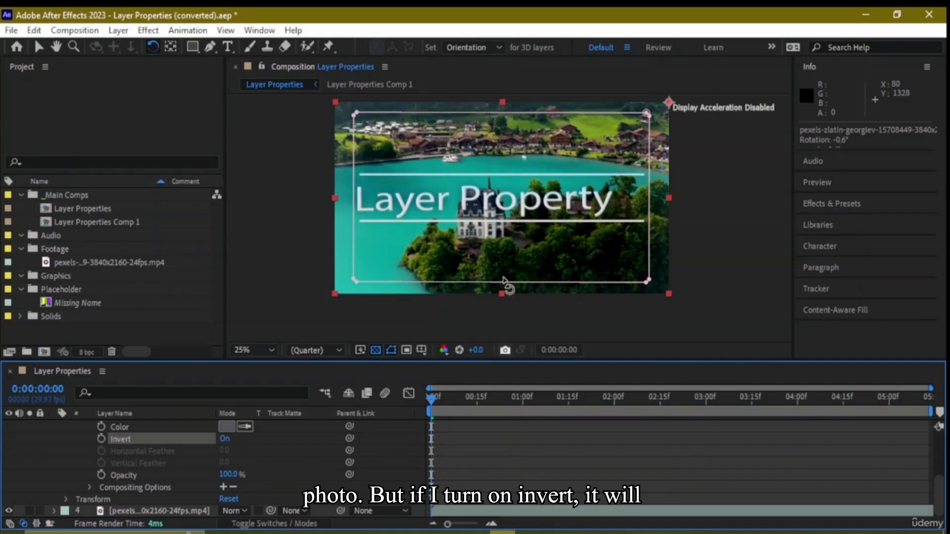
pyautogui.click(225, 439)
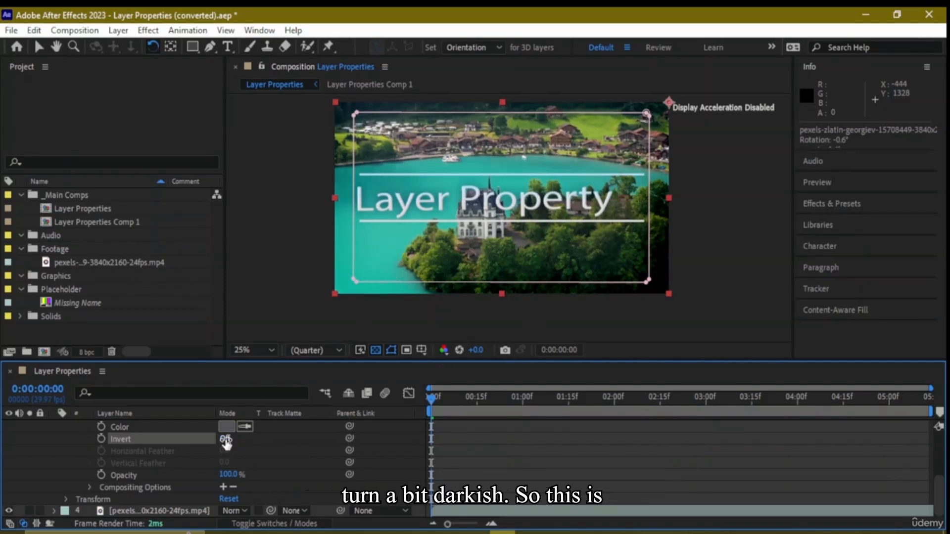
# Lower the Fill effect's Opacity to 0% and raise it back to 100% to compare the vignette
pyautogui.moveTo(227, 476); pyautogui.dragTo(2, 489)
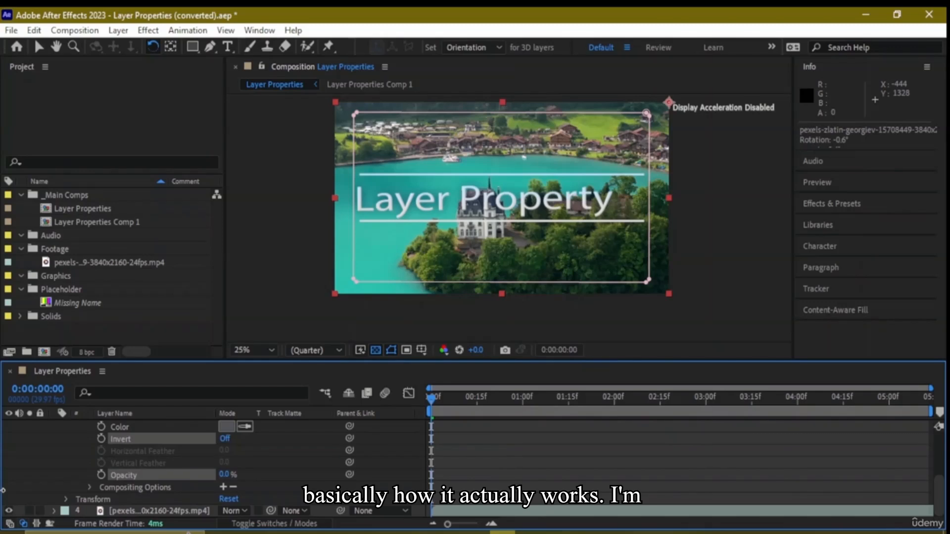
pyautogui.moveTo(69, 493); pyautogui.dragTo(558, 450)
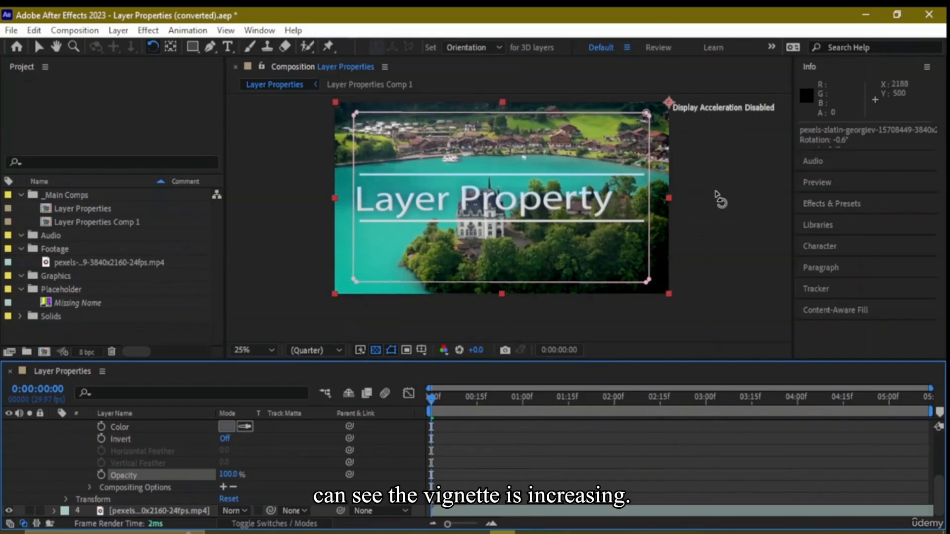
pyautogui.click(714, 191)
pyautogui.scroll(-1, 667, 213)
pyautogui.scroll(1, 591, 235)
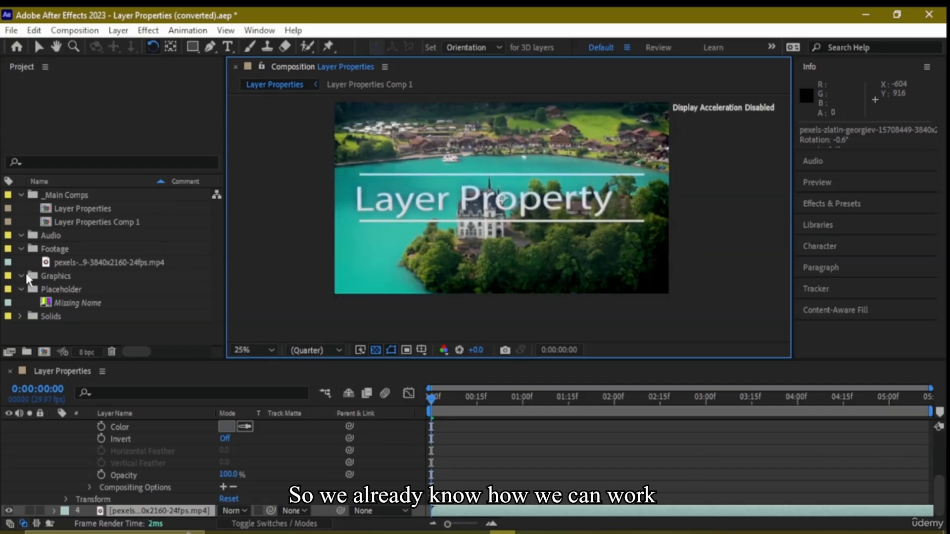
# Expand the Blue Fill layer's Masks group to view its mask, and collapse the whole layer
pyautogui.scroll(1, 115, 439)
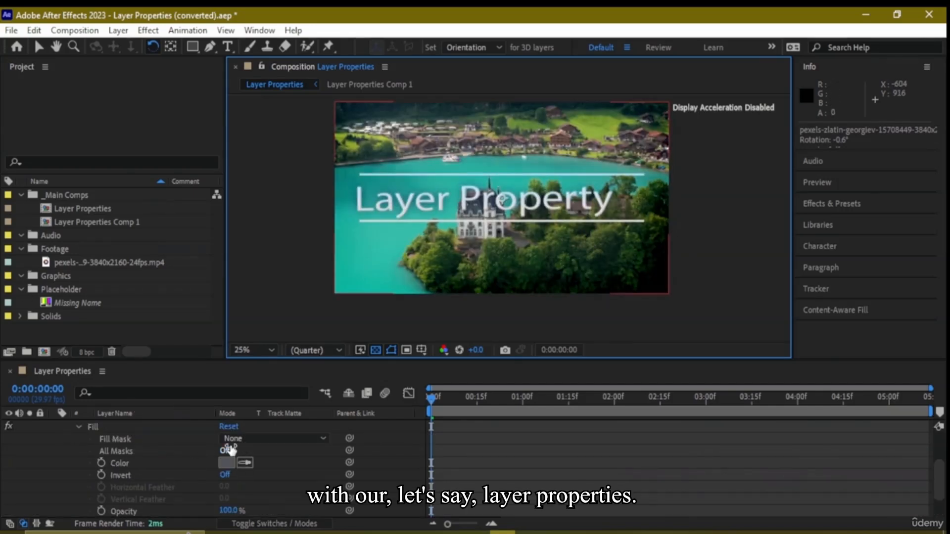
pyautogui.scroll(-1, 156, 462)
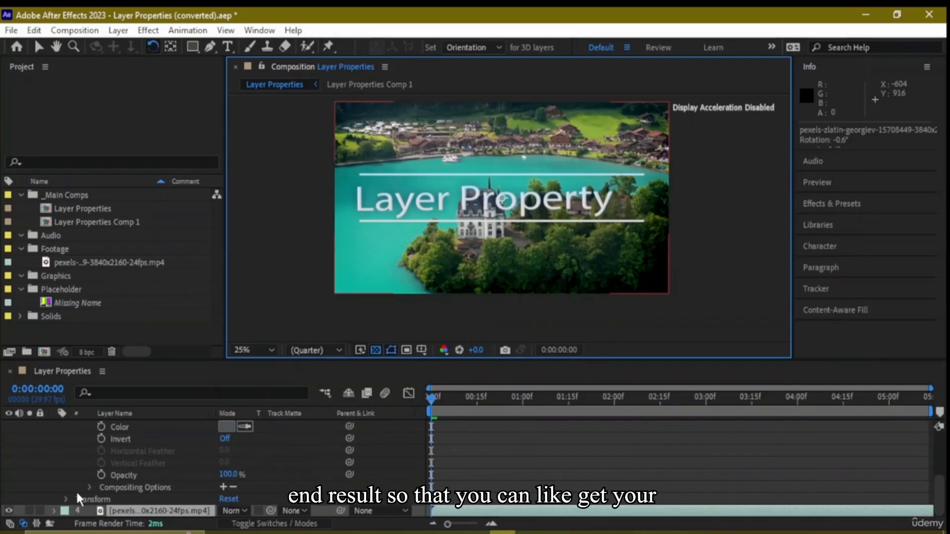
pyautogui.scroll(4, 126, 471)
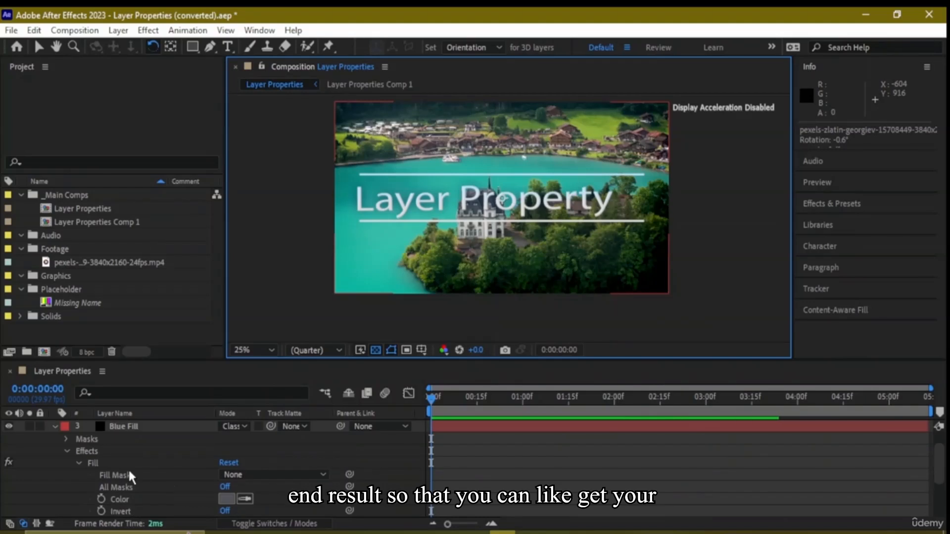
pyautogui.click(64, 462)
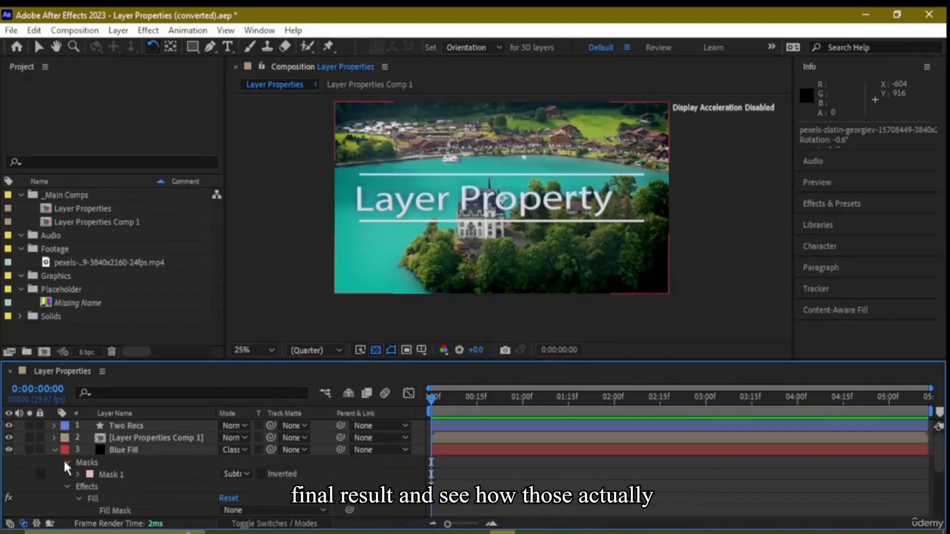
pyautogui.click(55, 449)
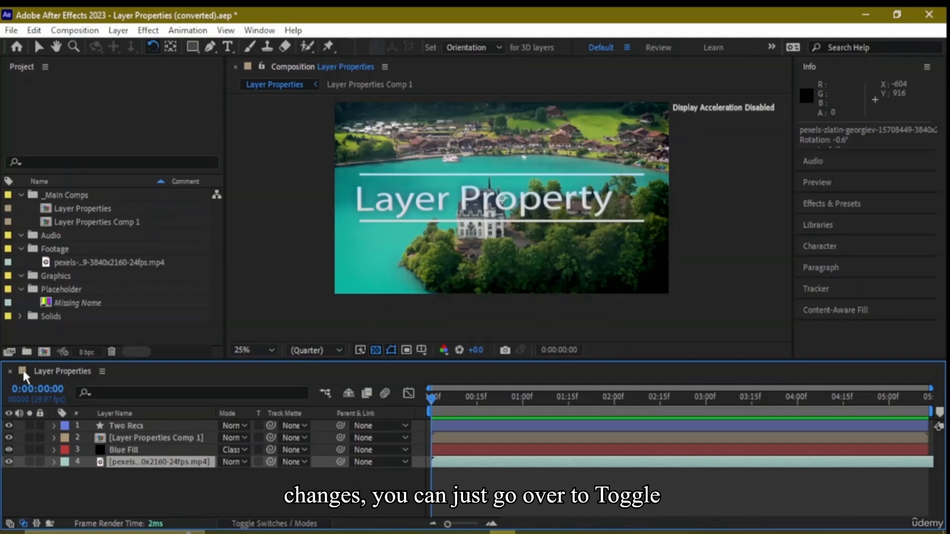
# Show the timeline's layer switches and return to modes, and review the video layer's Transform properties before collapsing the layer
pyautogui.click(286, 524)
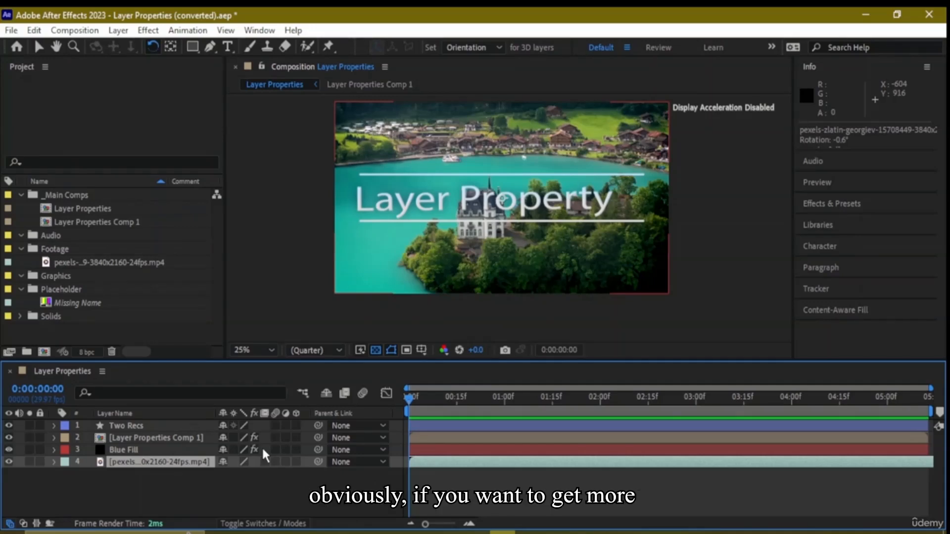
pyautogui.click(289, 526)
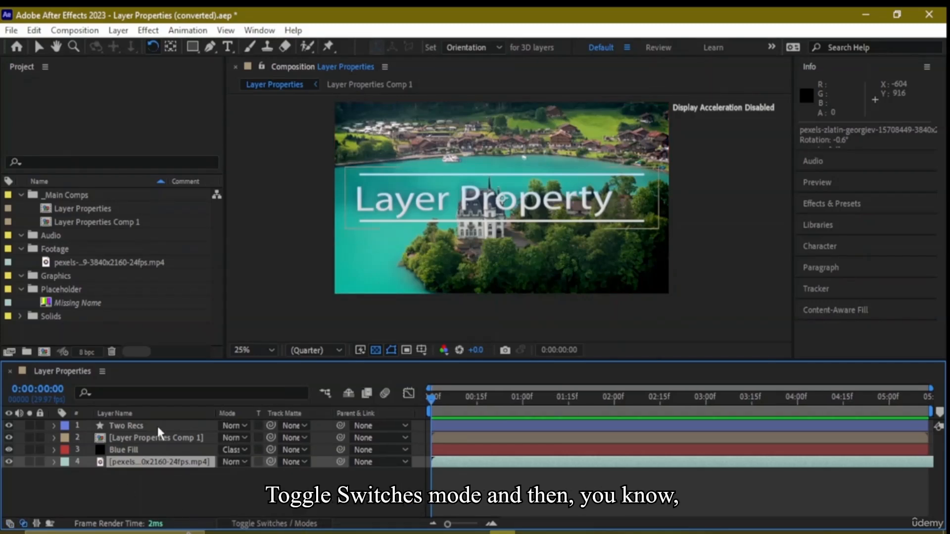
pyautogui.click(54, 462)
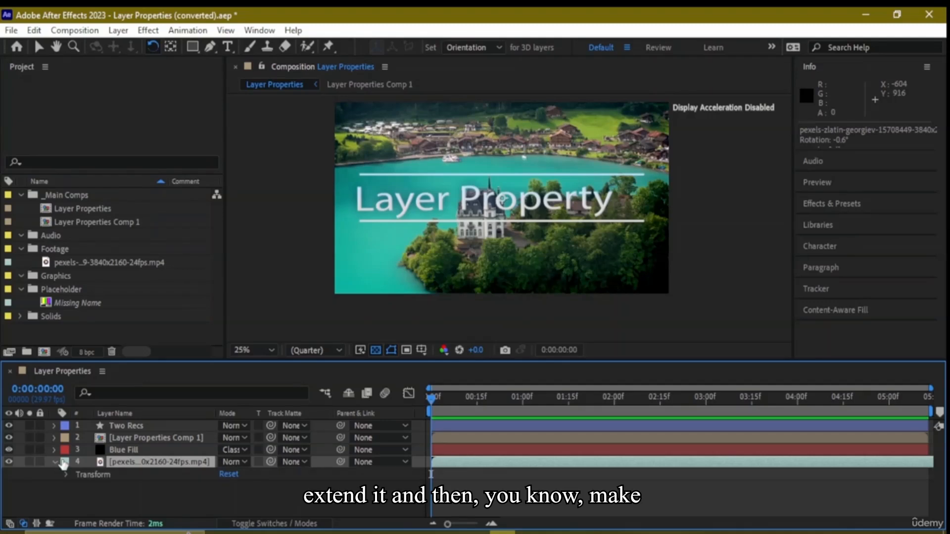
pyautogui.click(65, 474)
pyautogui.scroll(-1, 50, 439)
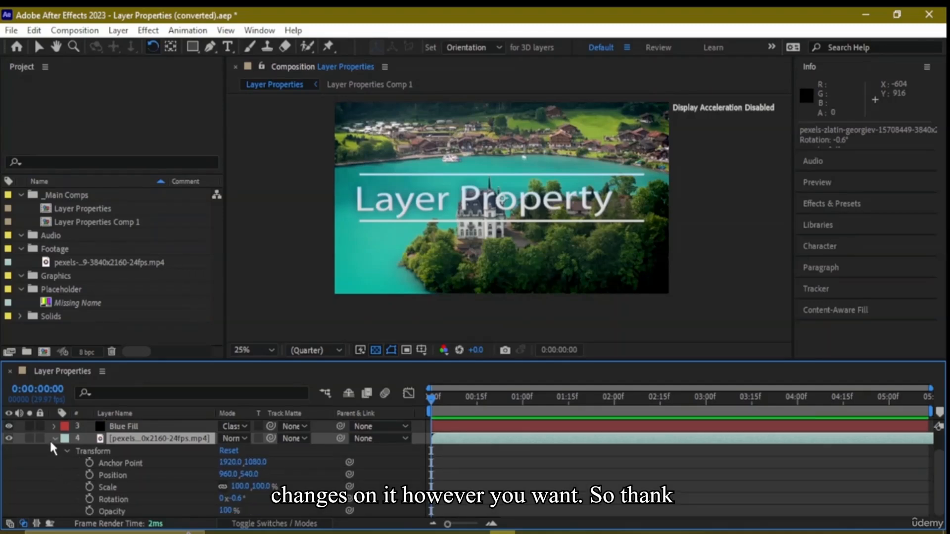
pyautogui.click(52, 439)
# Display the layer switches in place of the modes columns in the timeline and deselect the video layer
pyautogui.click(307, 523)
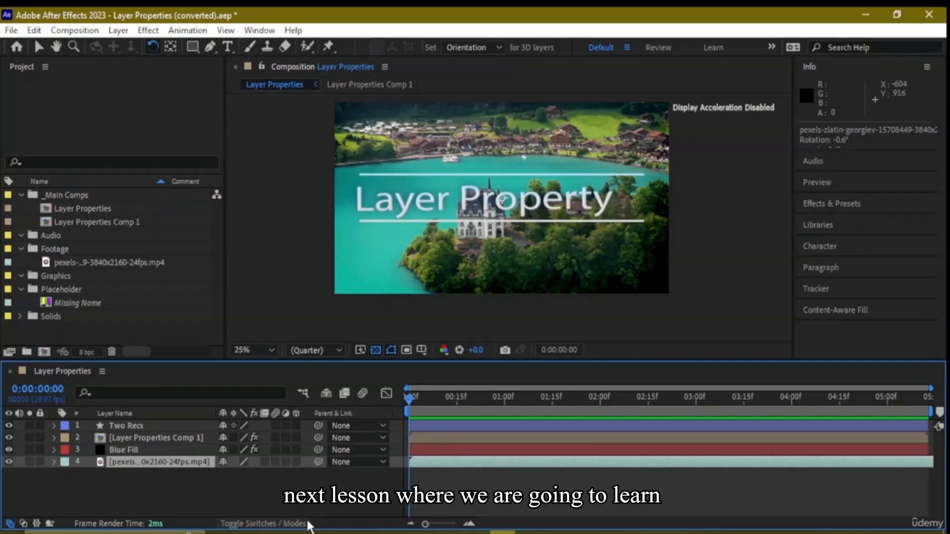
pyautogui.press('F2')
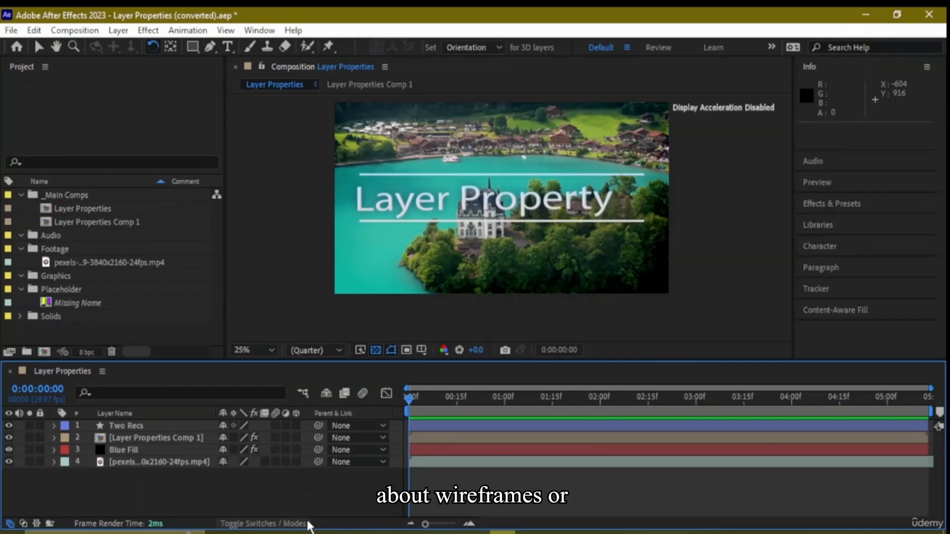